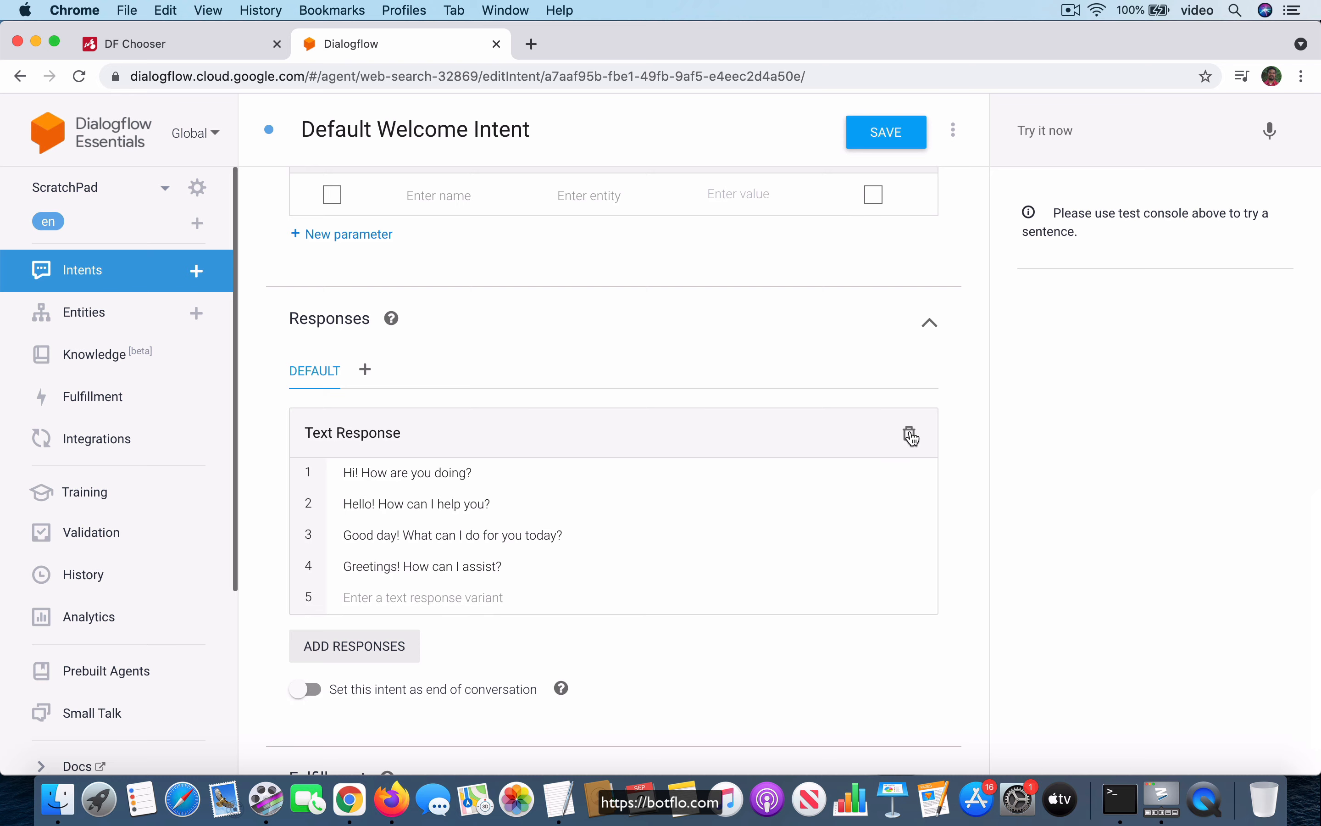
- Delete the default text responses and the training phrase "just going to say hi" from the Default Welcome Intent
click(912, 435)
scroll(985, 459, up, 15)
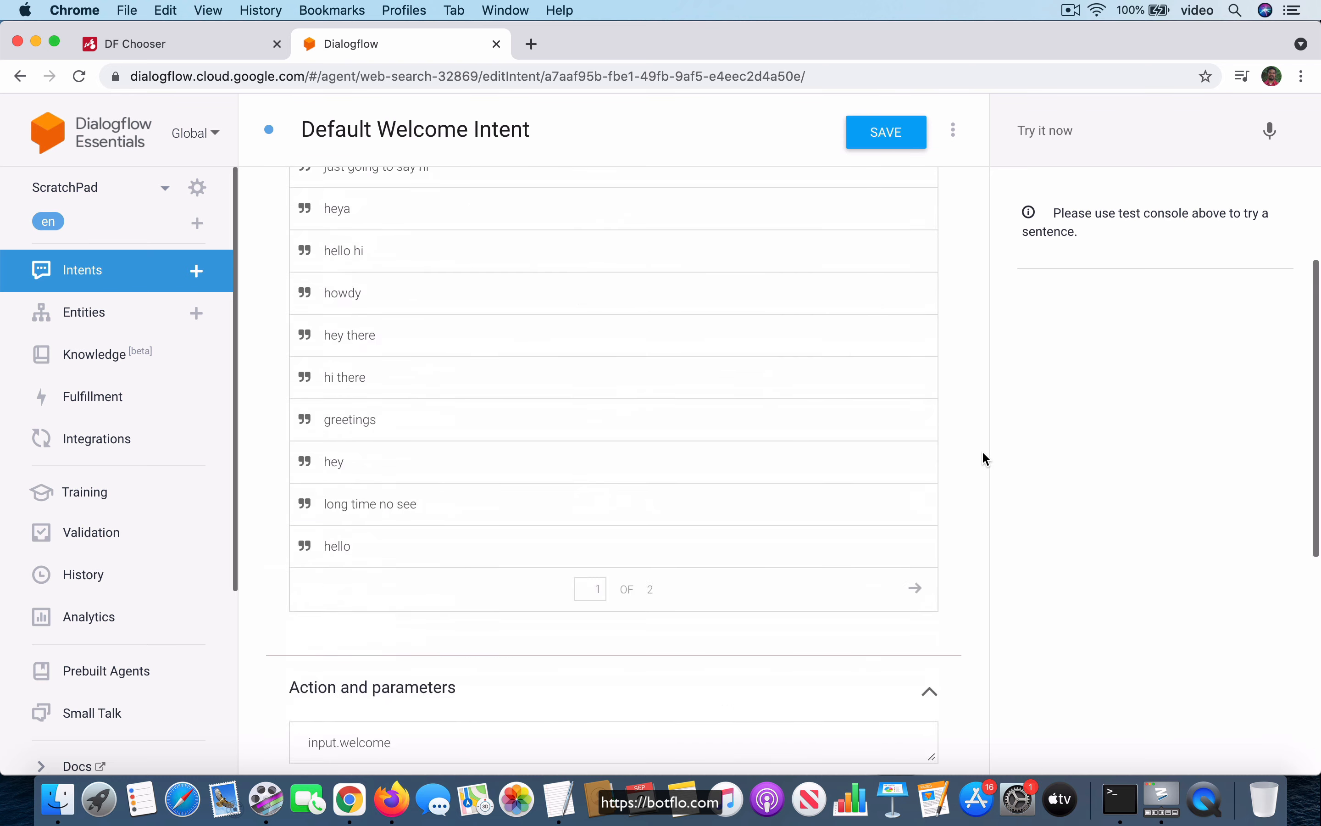
scroll(986, 459, down, 7)
scroll(986, 459, up, 3)
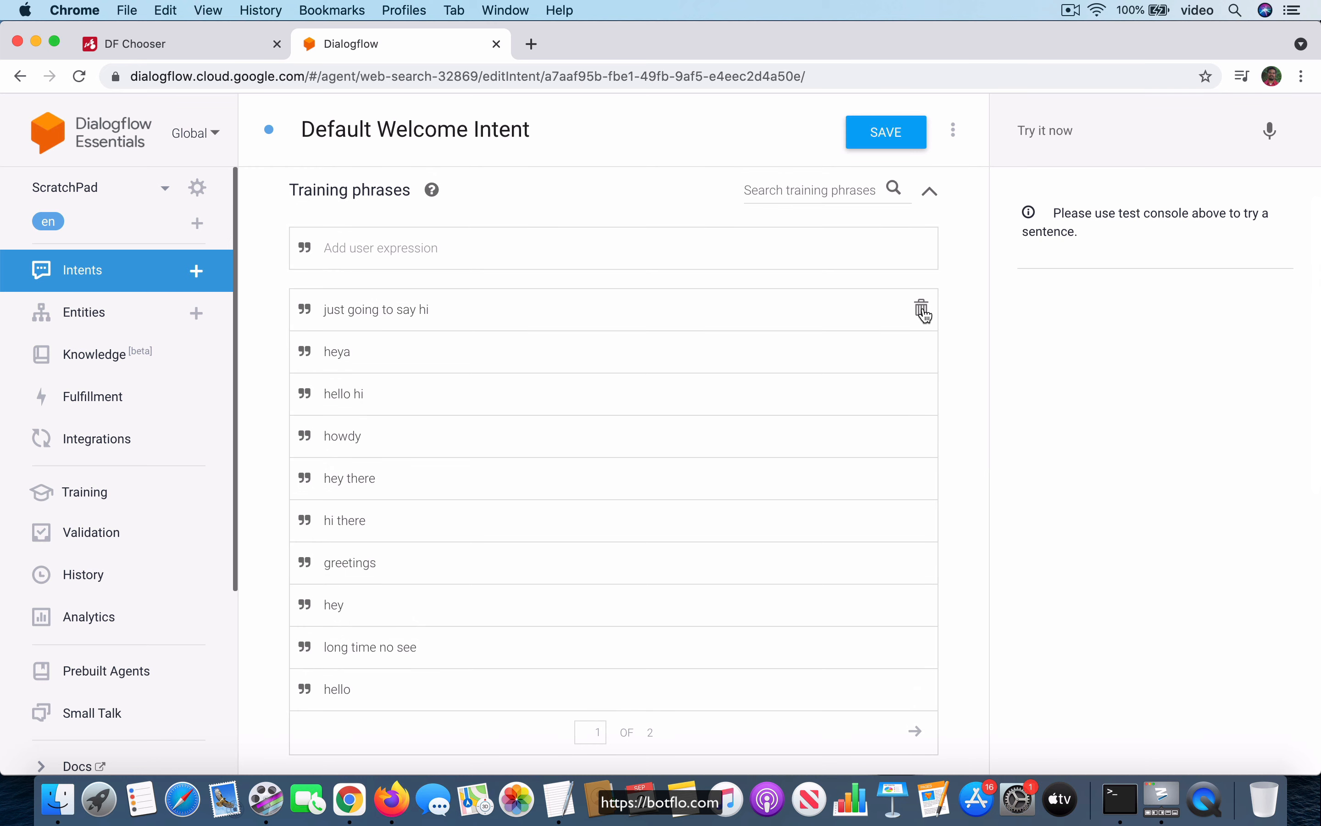
click(922, 311)
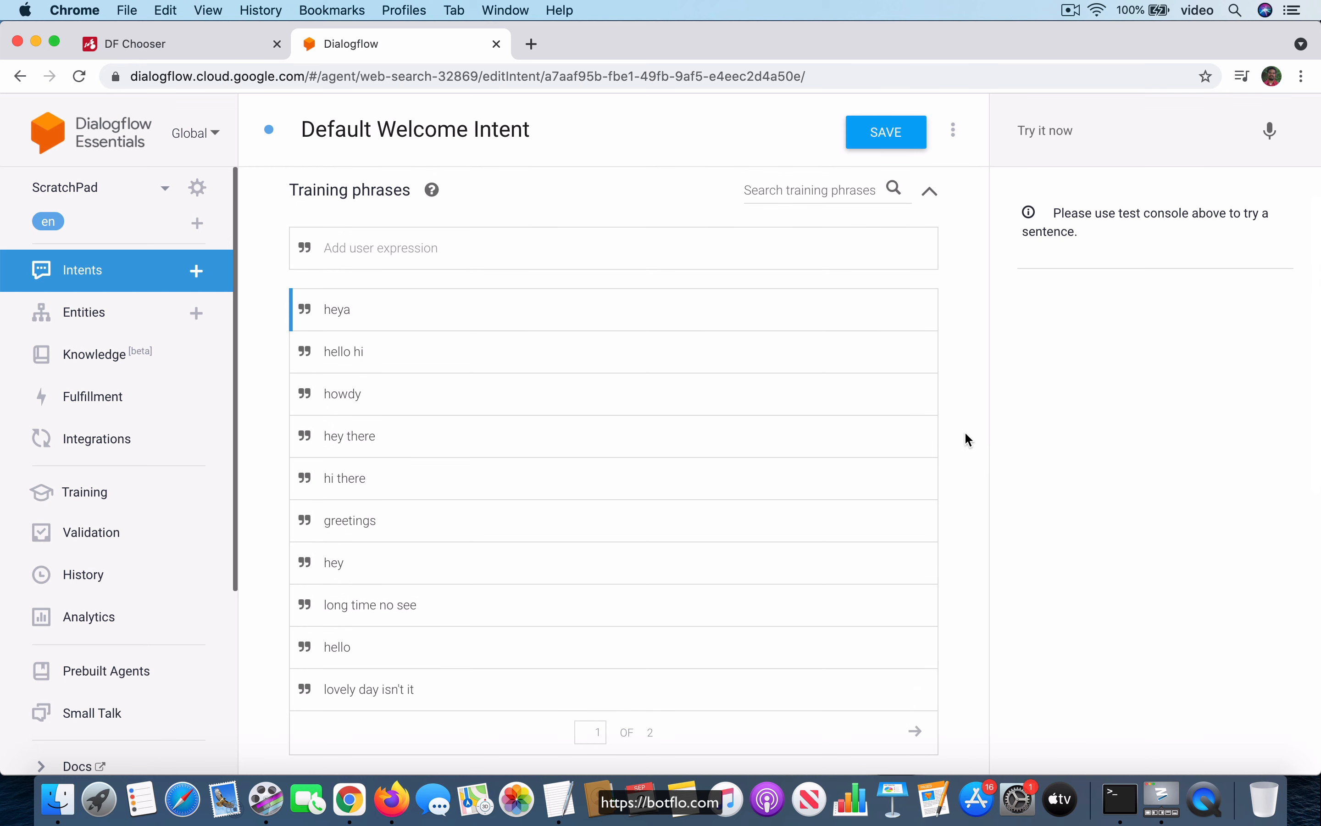
- Add the text response "Are you building a voice bot?" to the intent and an empty custom payload below it
scroll(965, 433, down, 10)
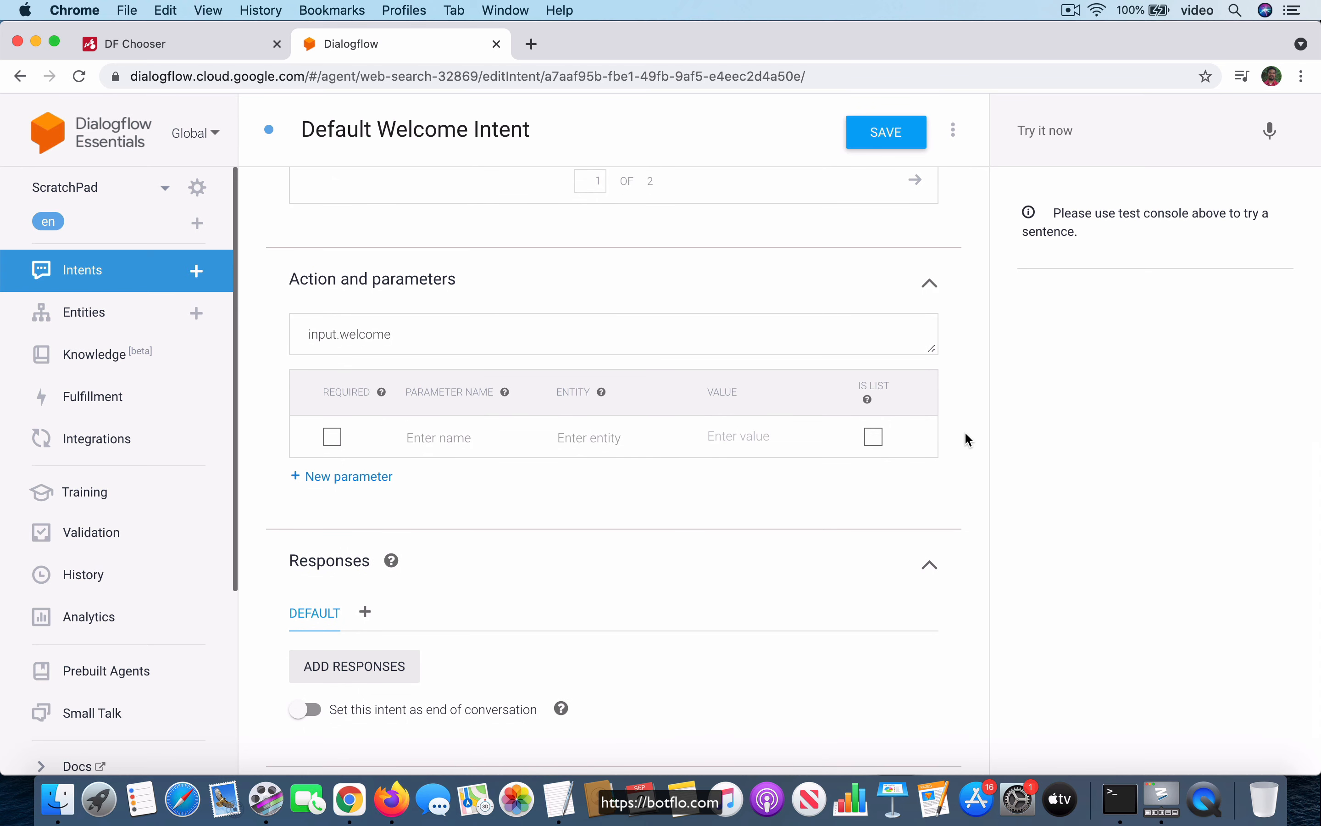
scroll(967, 440, down, 2)
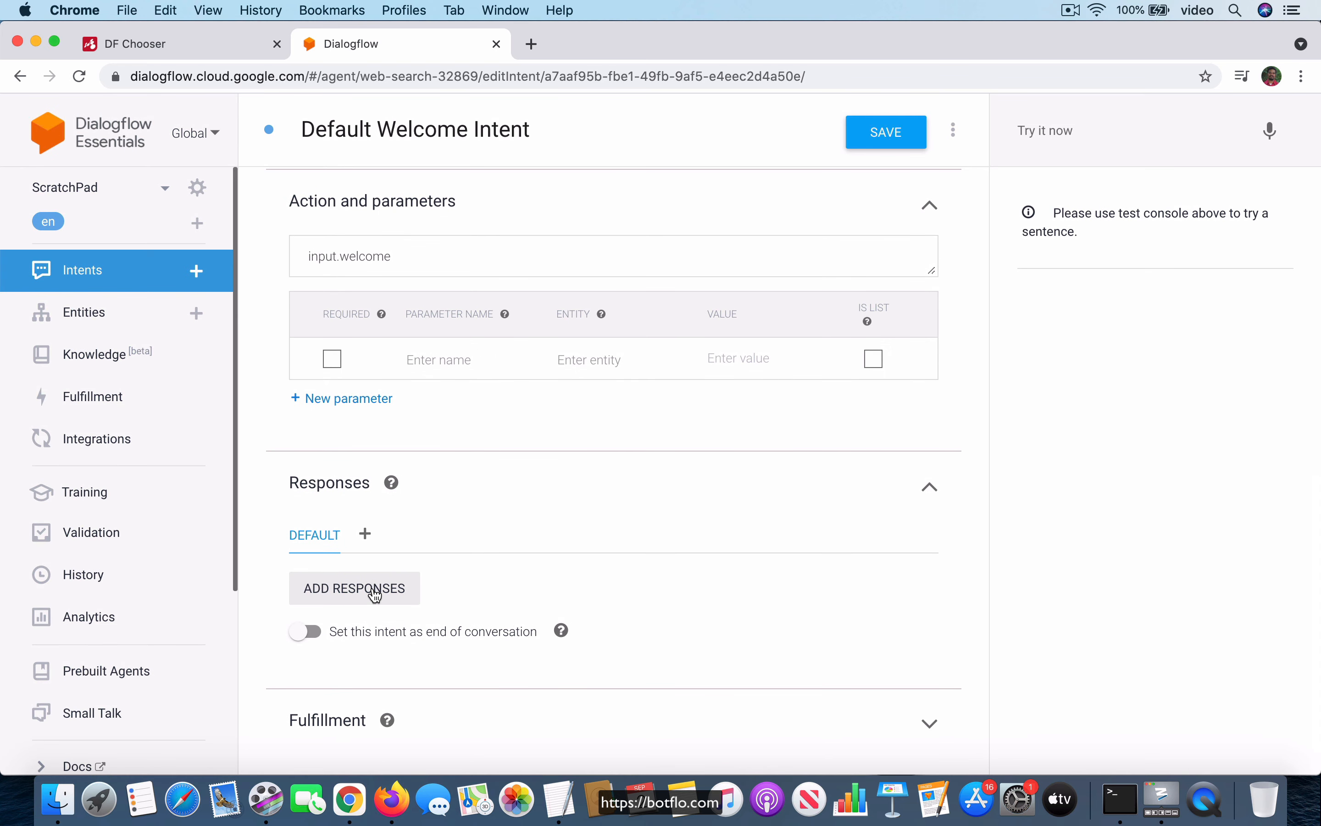
click(355, 588)
click(355, 595)
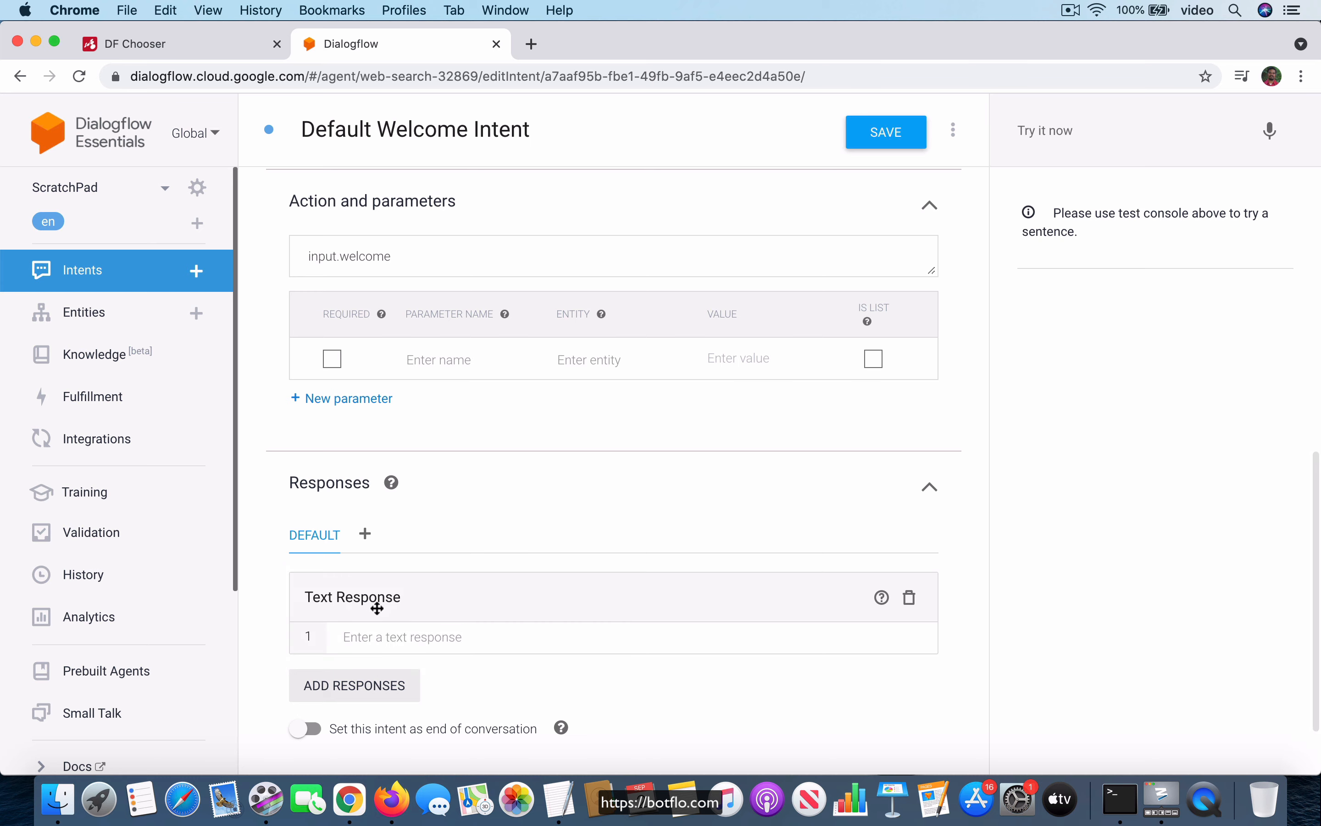
click(157, 47)
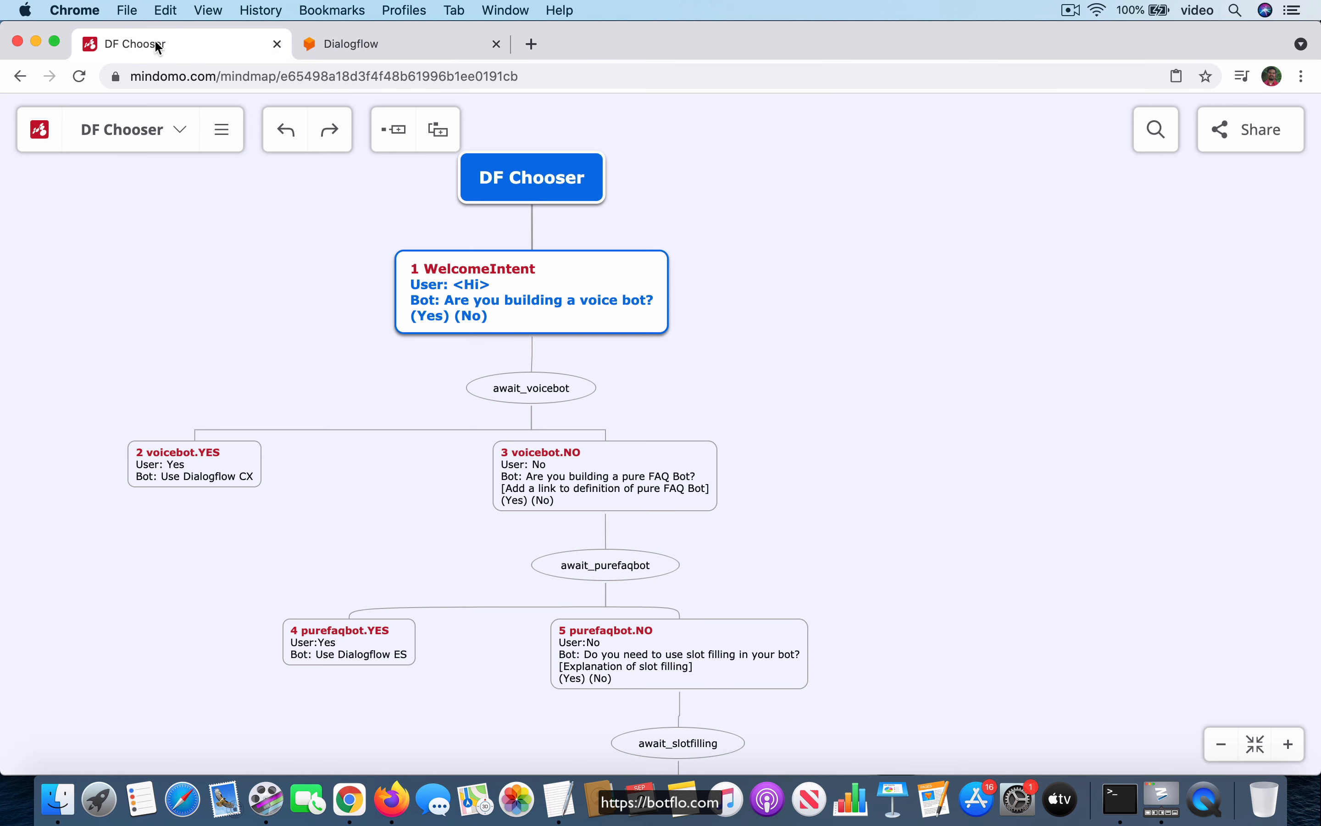
click(380, 55)
scroll(509, 517, down, 3)
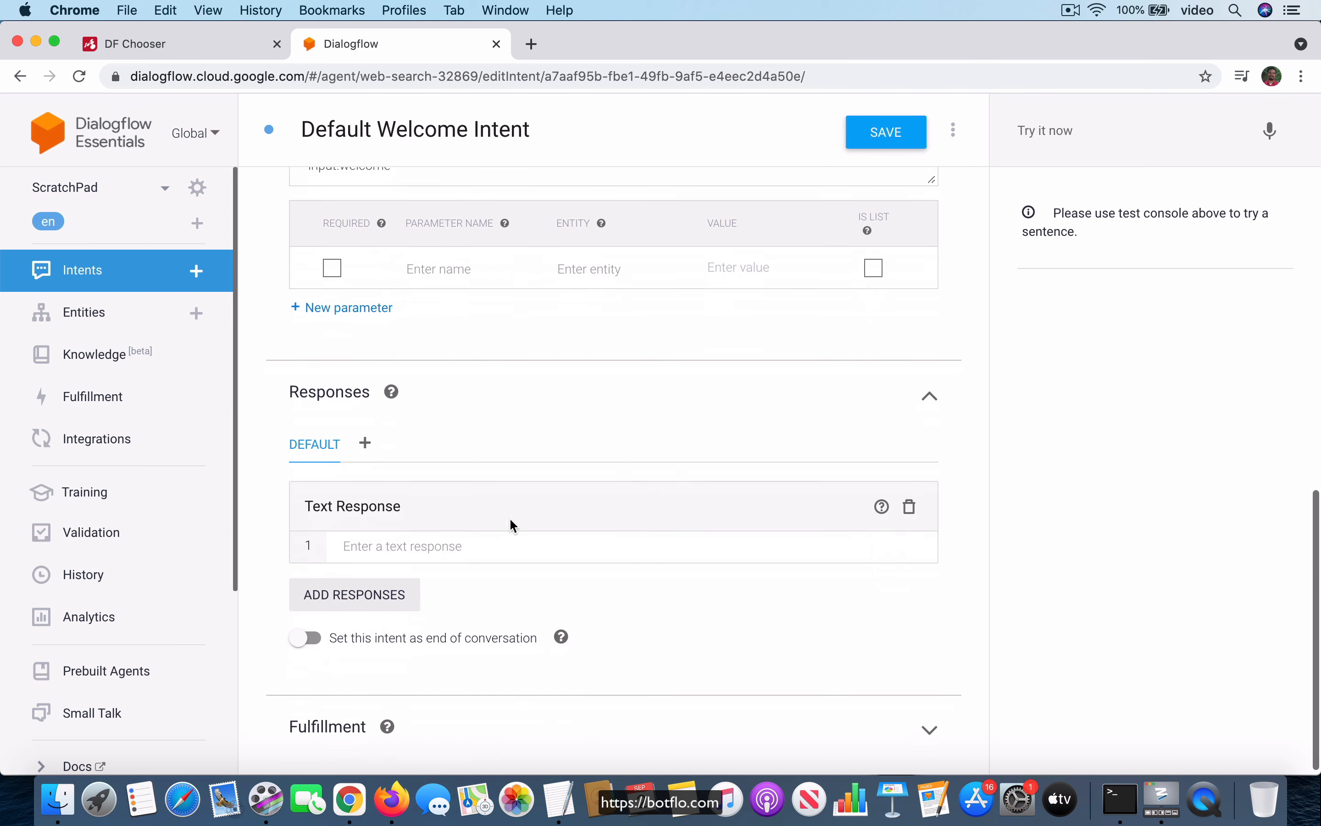
click(459, 544)
text(Are you building a voice bot?)
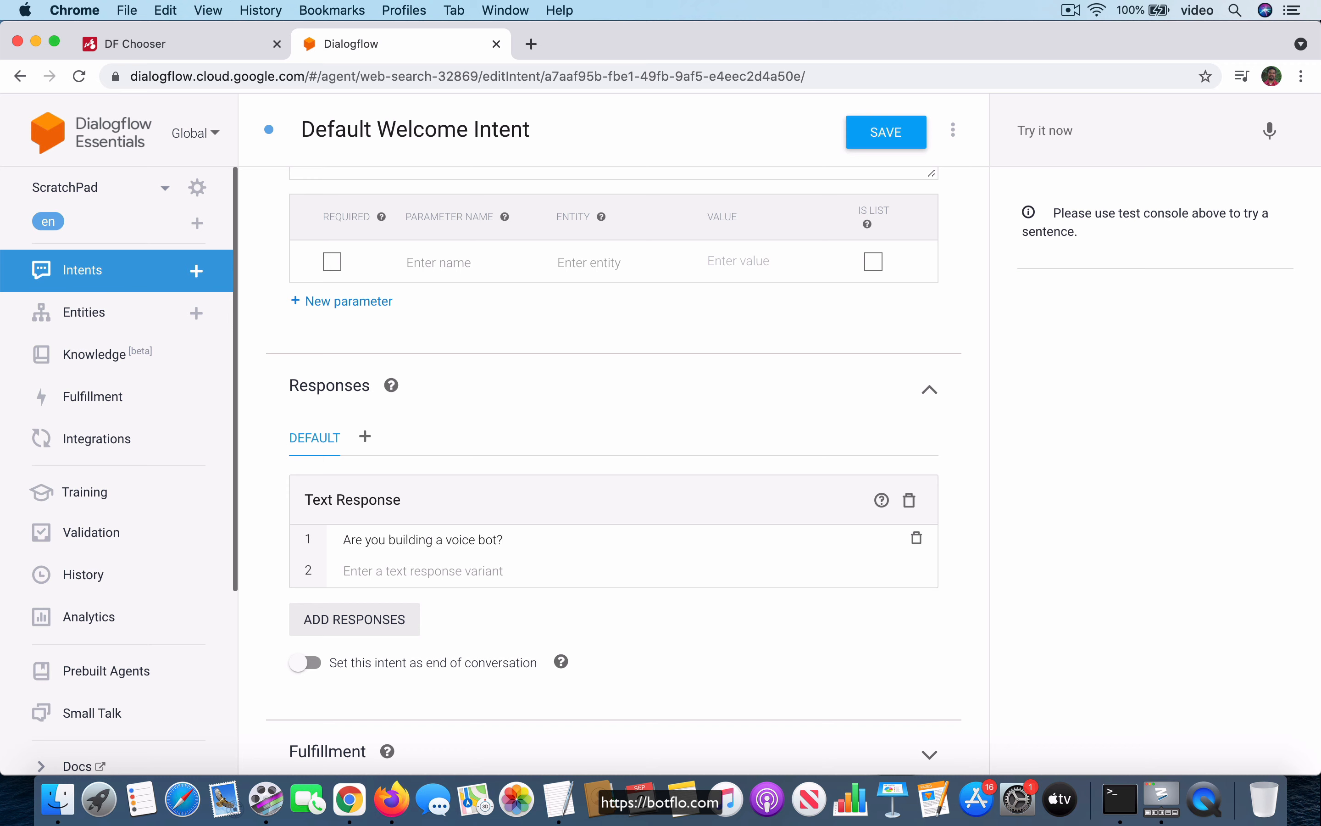
click(411, 629)
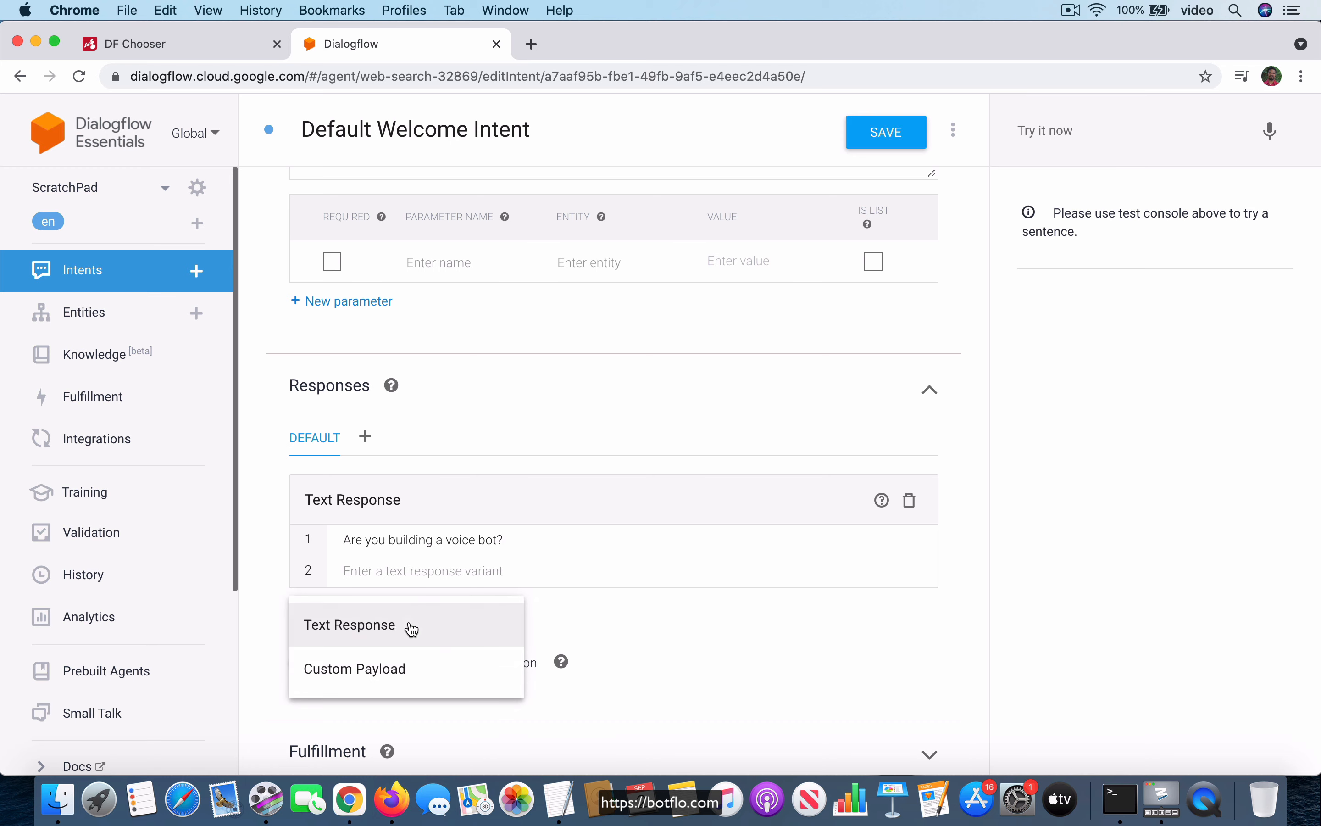
click(370, 668)
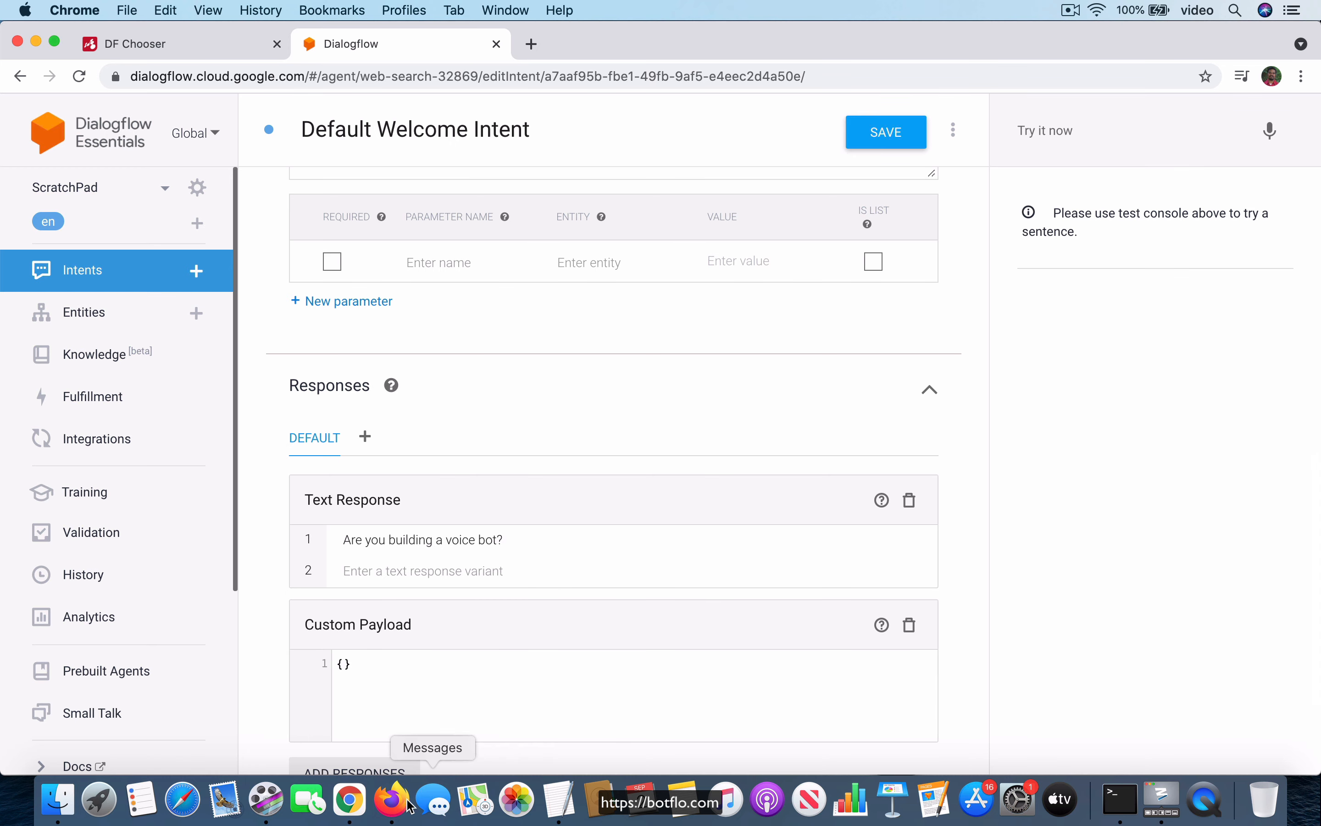
- Switch to Firefox and use the BotFlo payload generator to create, preview and copy the JSON for Yes and No suggestion chips
click(392, 800)
click(201, 459)
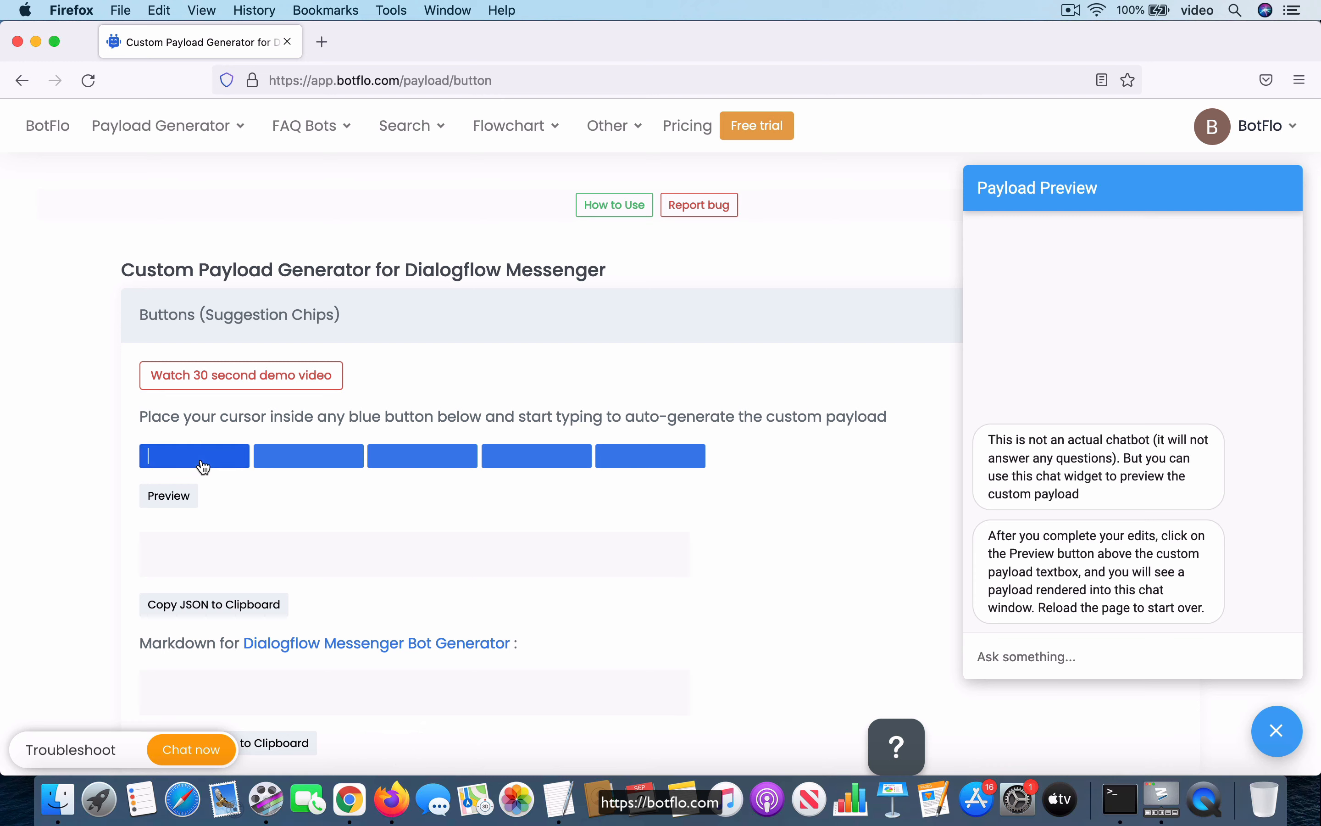
text(Yes)
click(267, 465)
text(No)
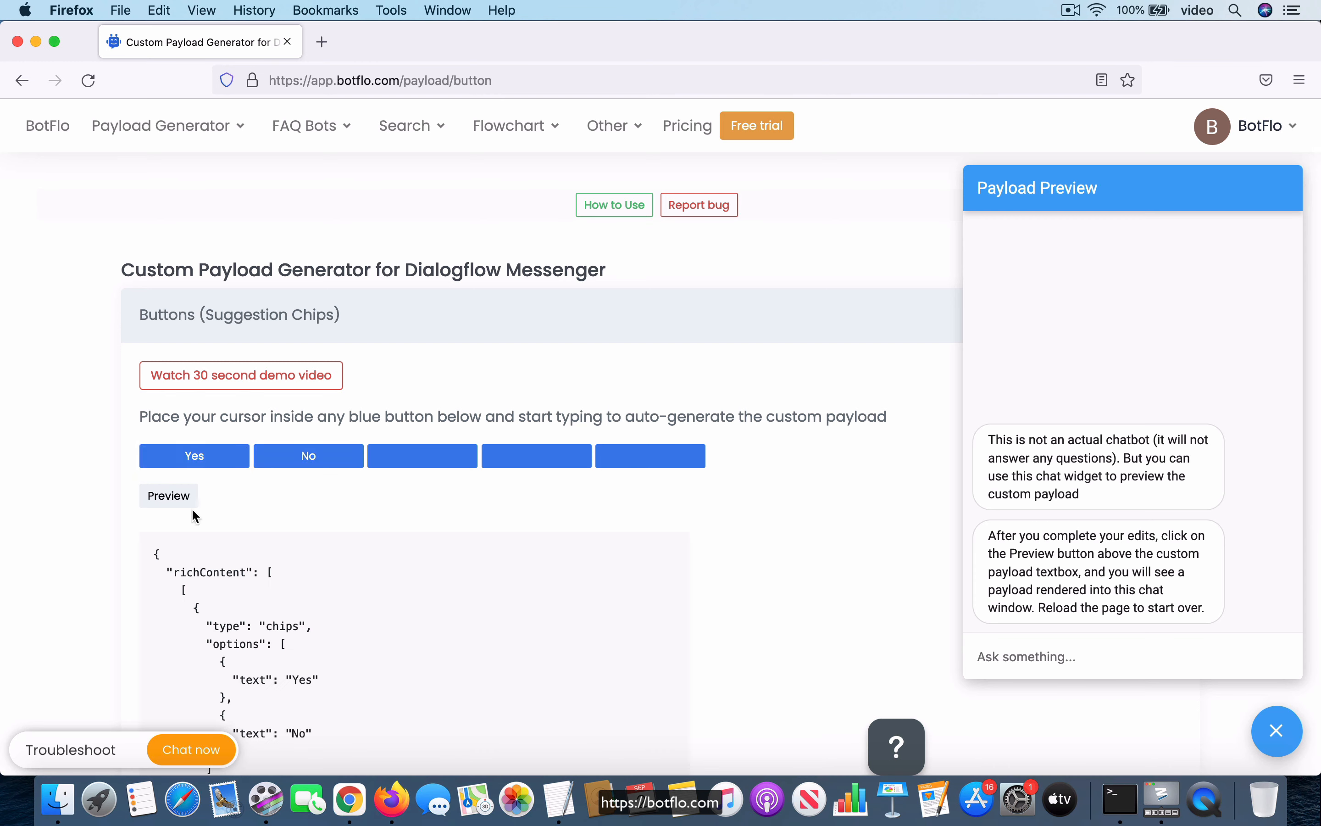
click(176, 498)
scroll(303, 557, down, 5)
scroll(295, 579, down, 1)
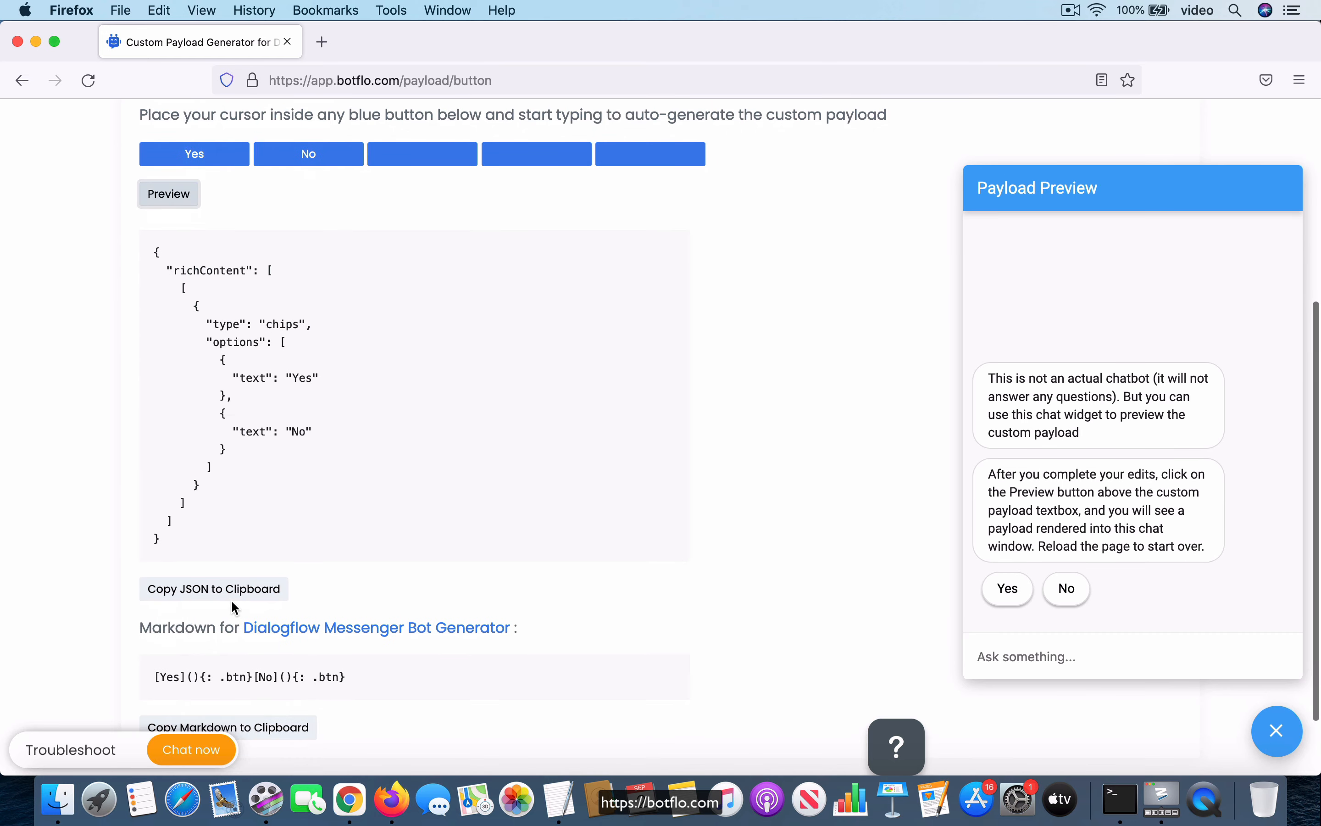
click(227, 595)
- Switch back to Dialogflow in Chrome and replace the custom payload's content with the copied Yes/No chips JSON
click(349, 813)
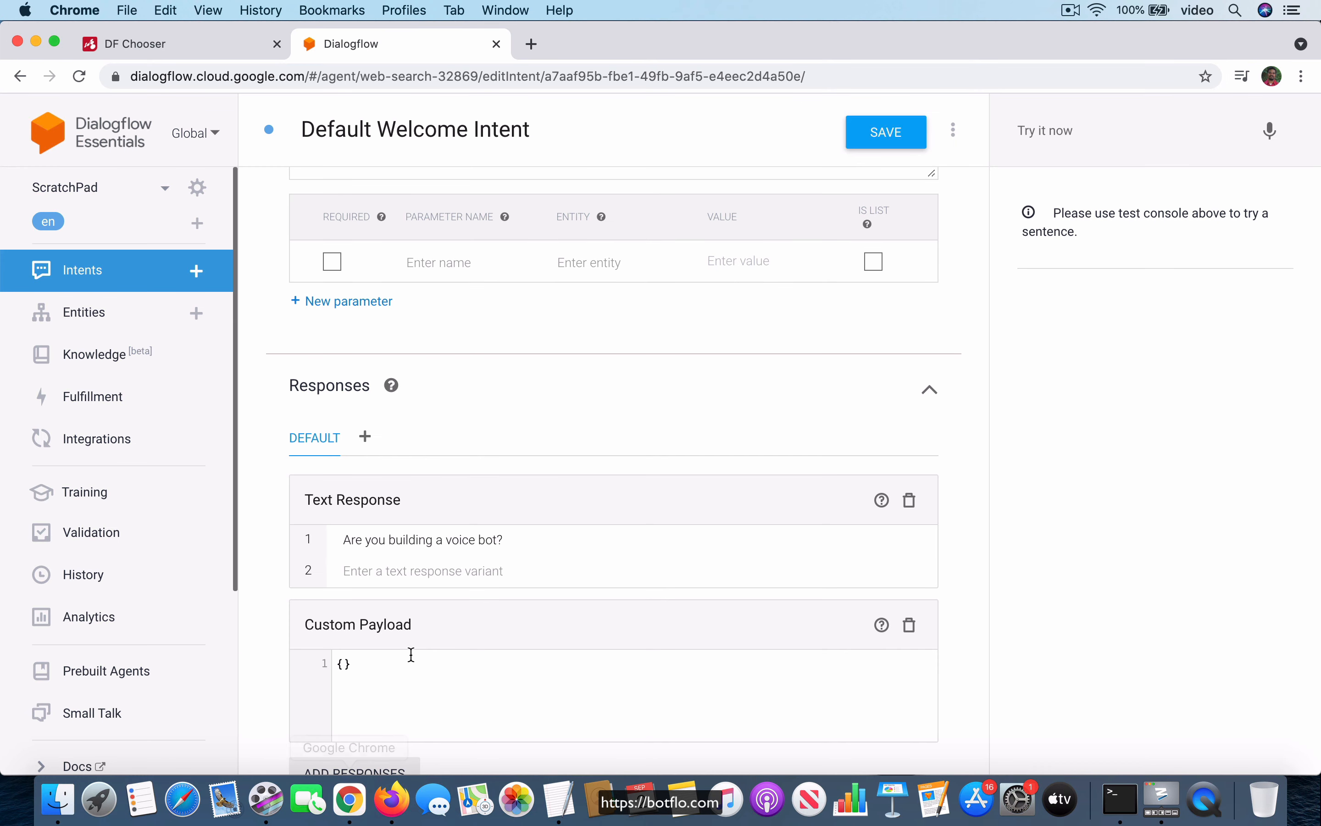
click(407, 655)
key(super+a)
key(super+v)
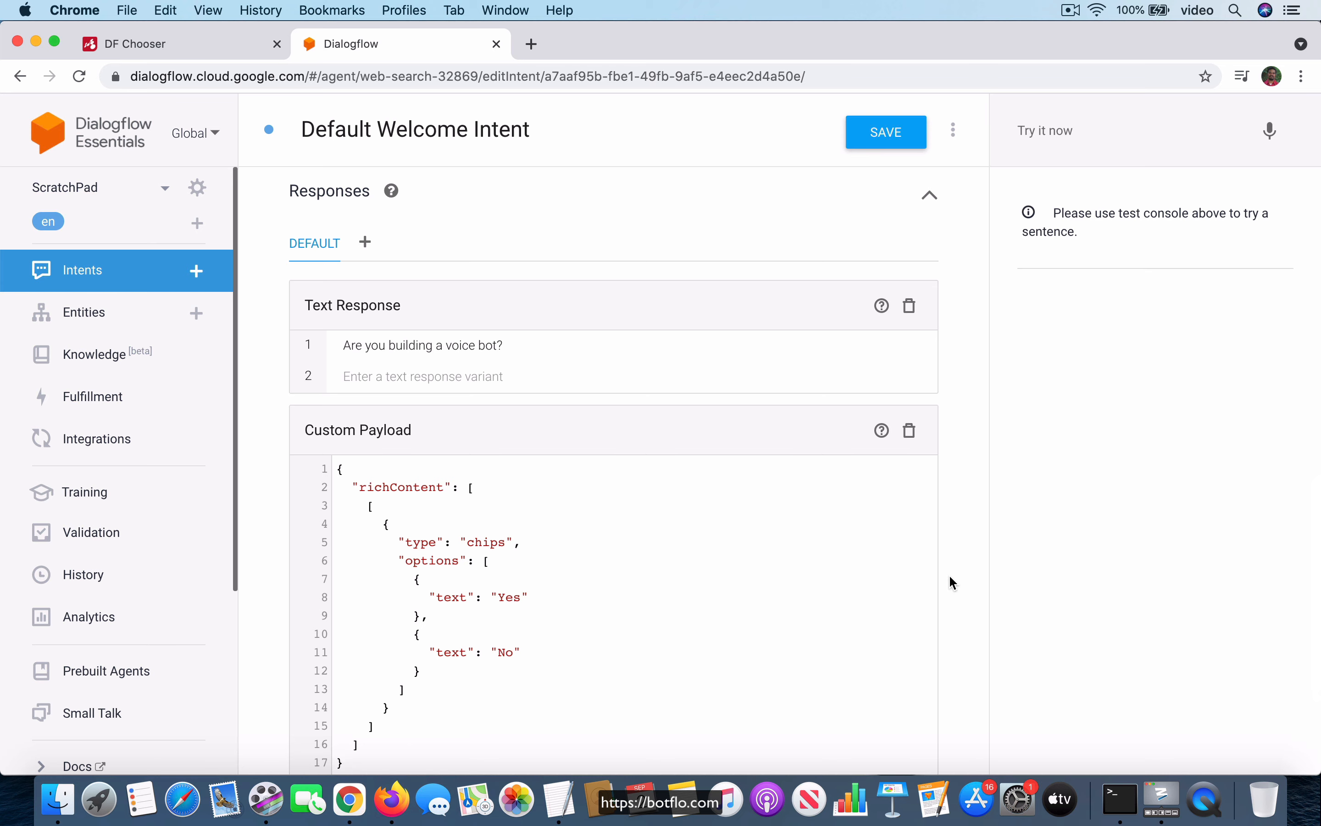
scroll(952, 583, down, 4)
- Rename the intent as "1 Default Welcome Intent" and save it
scroll(951, 582, up, 10)
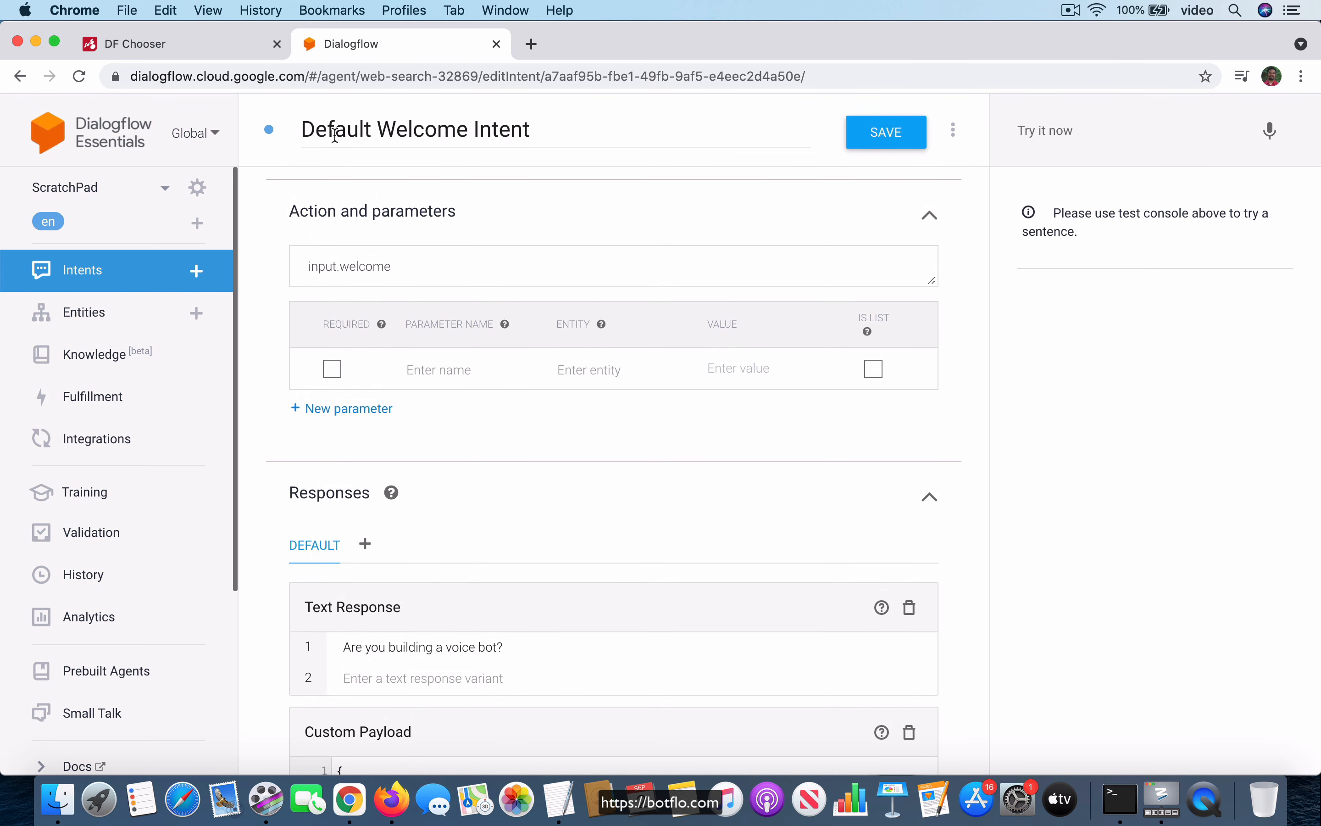
drag(307, 127, 524, 124)
click(524, 124)
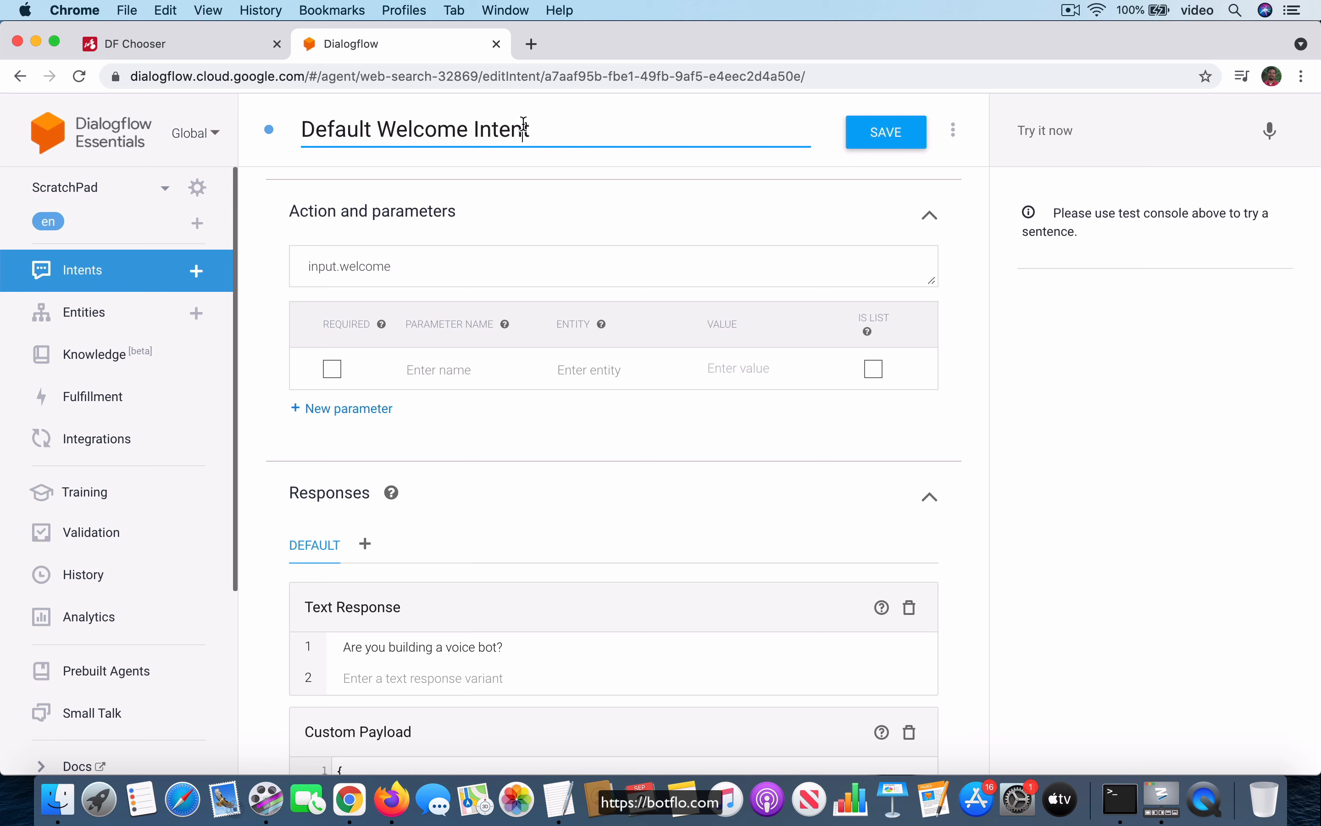
text(1)
click(914, 146)
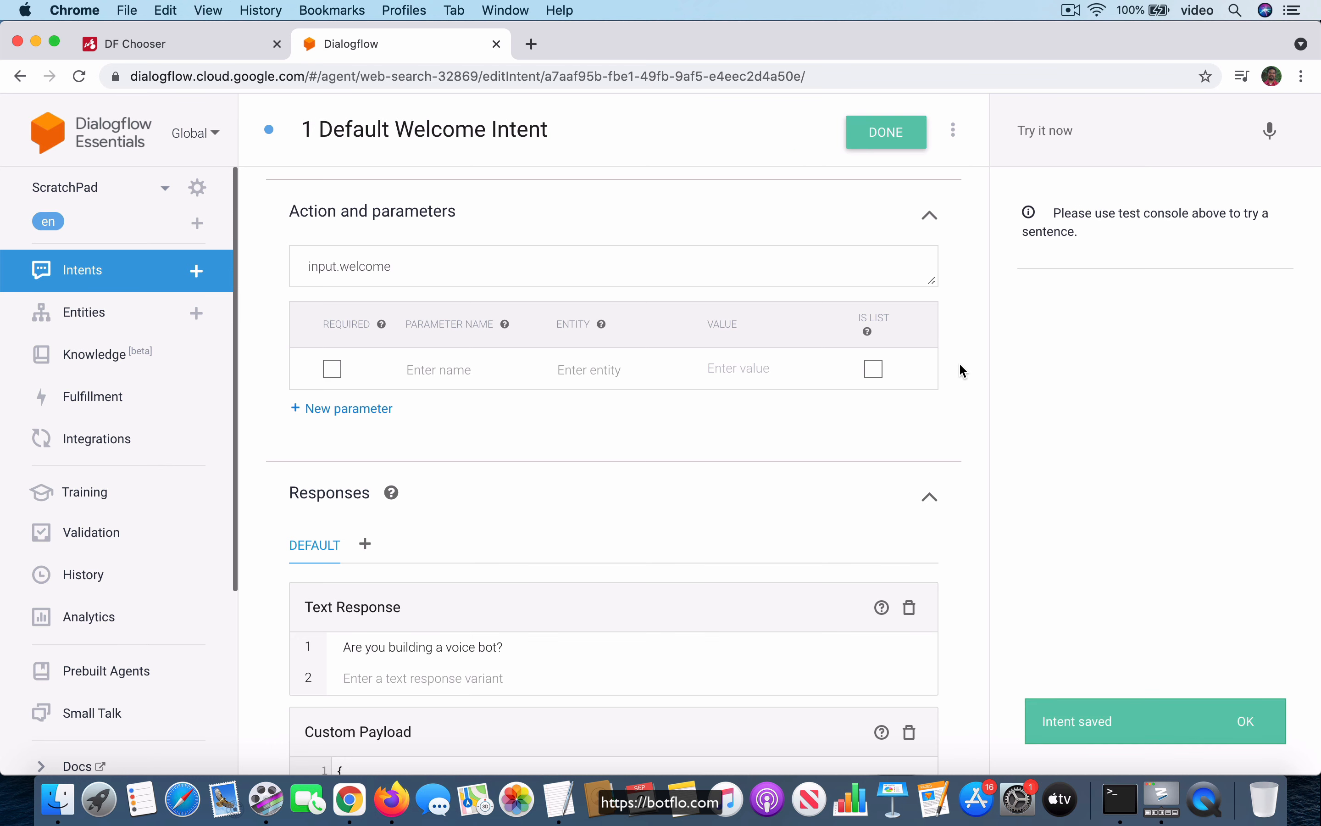
- Check the DF Chooser mind map for the context name and add await_voicebot as the welcome intent's output context
scroll(960, 365, up, 10)
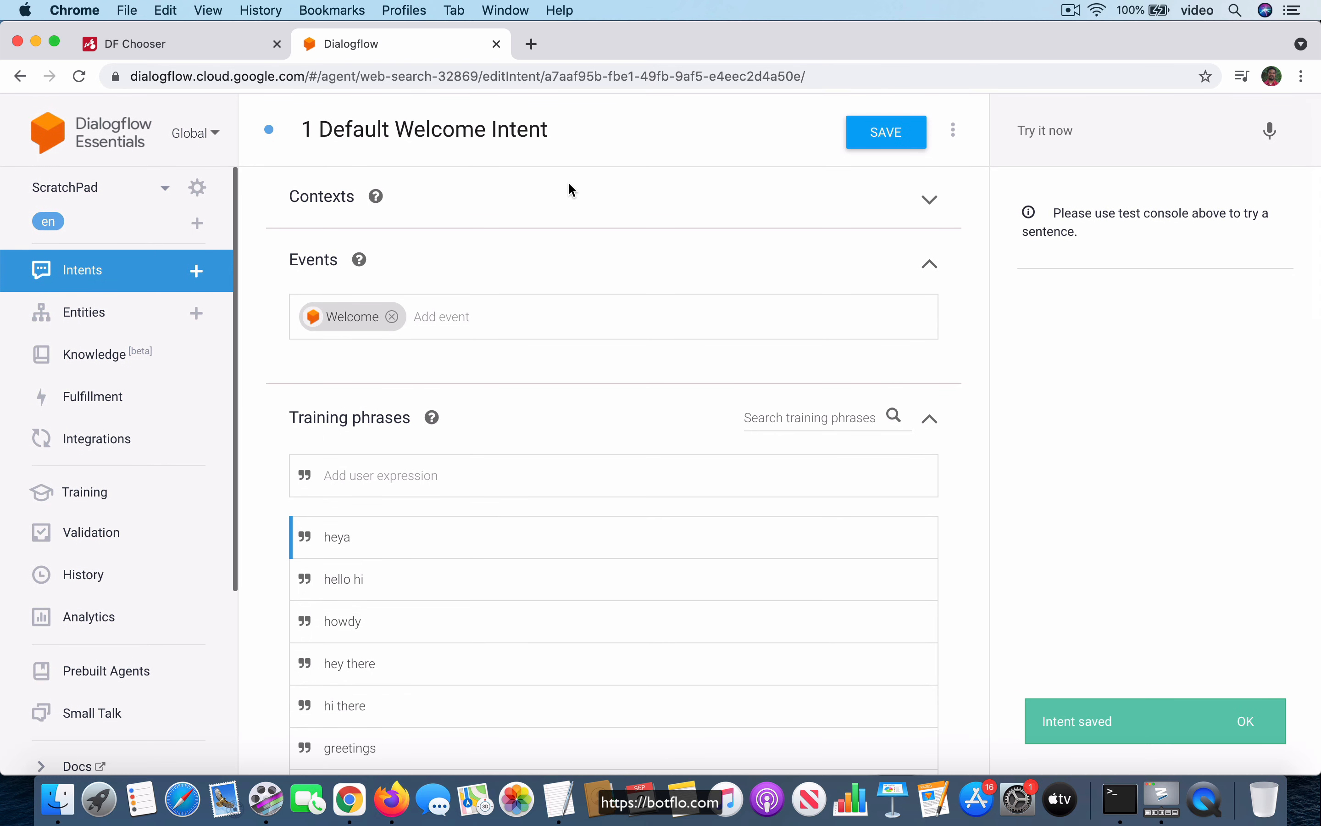
click(164, 41)
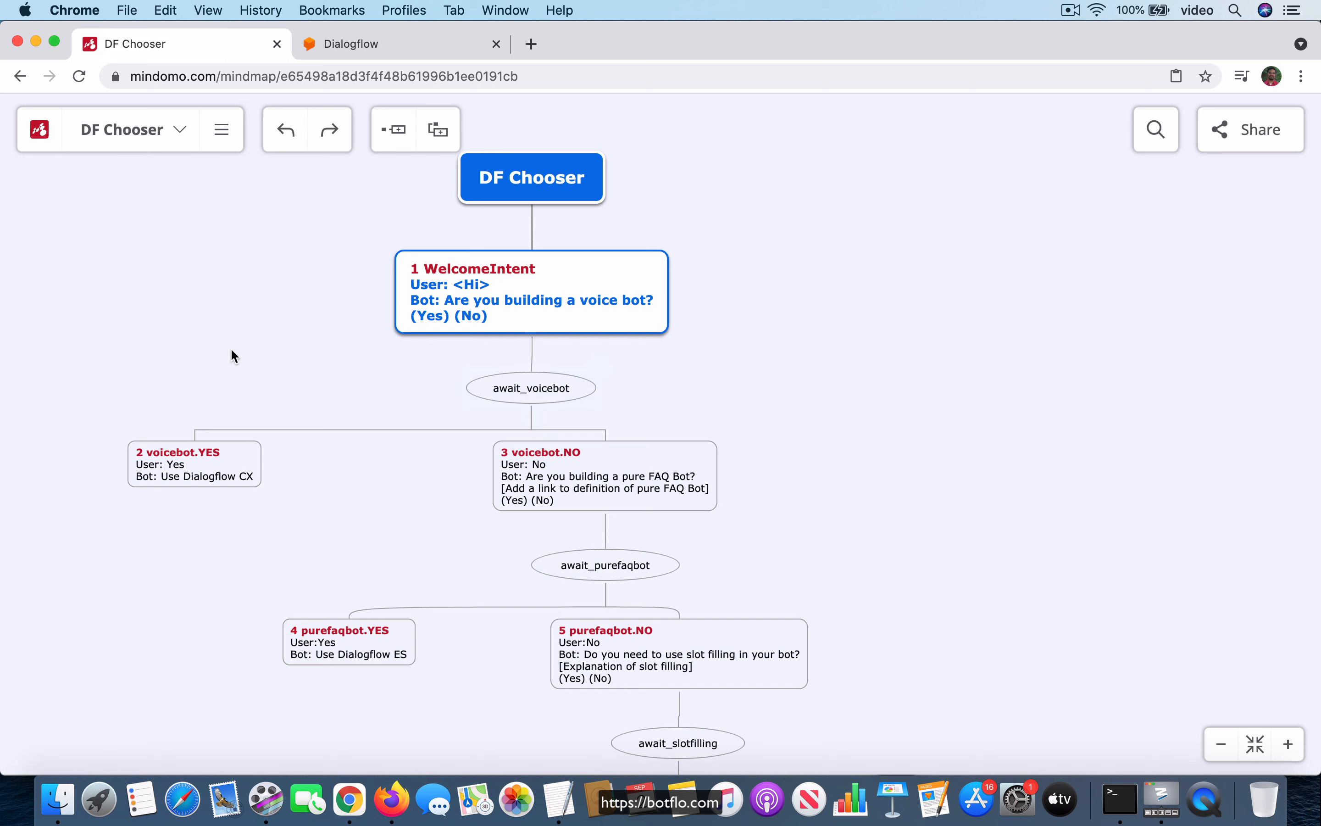
click(421, 42)
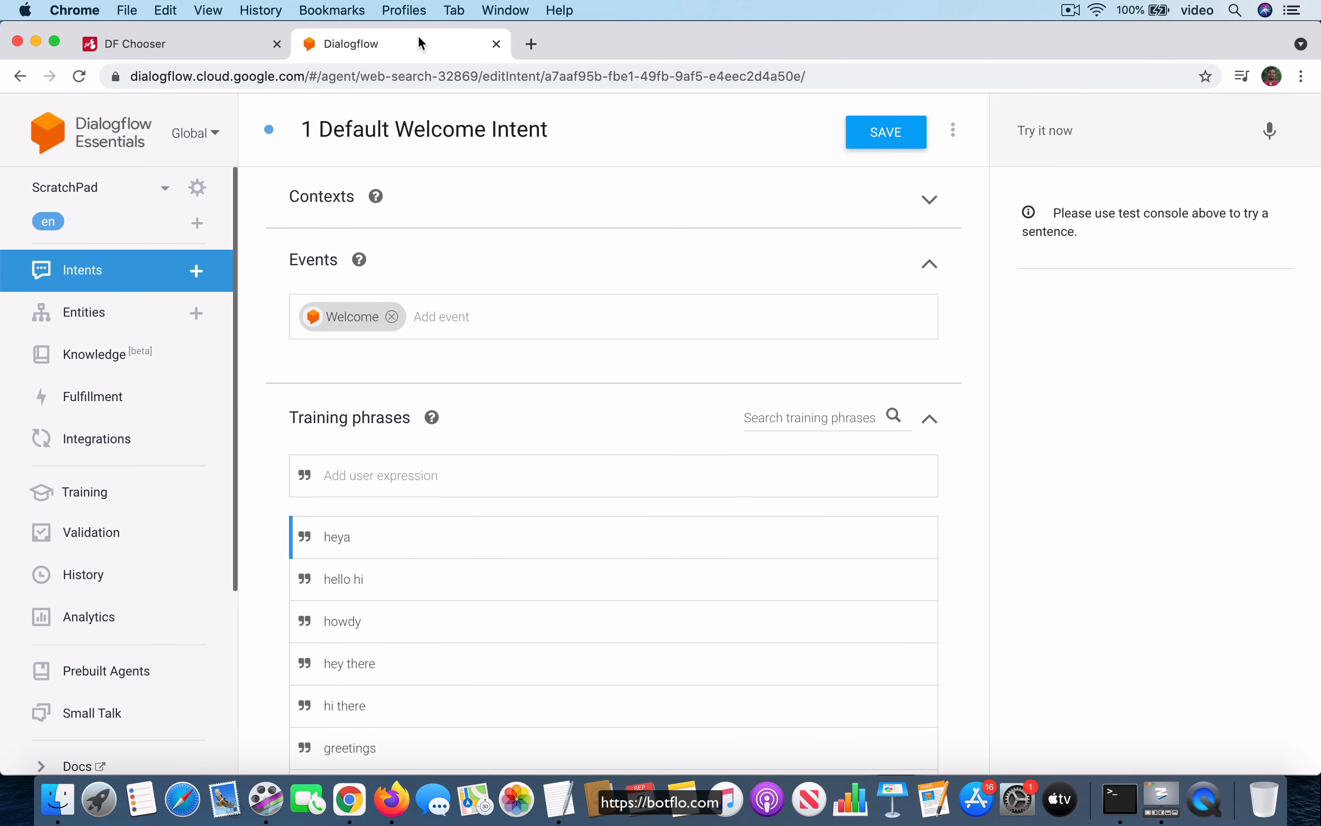
click(930, 200)
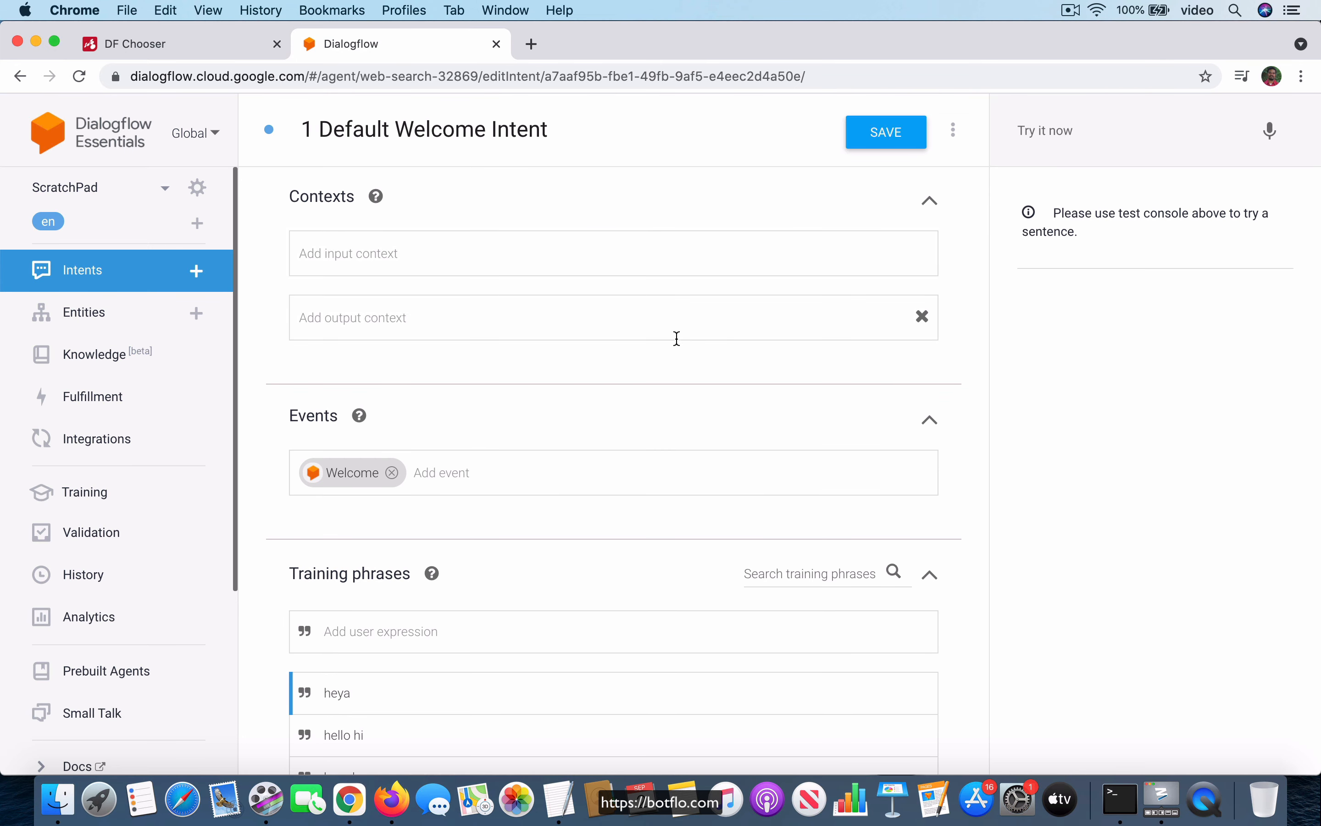
click(442, 323)
text(await_voicebot)
key(Return)
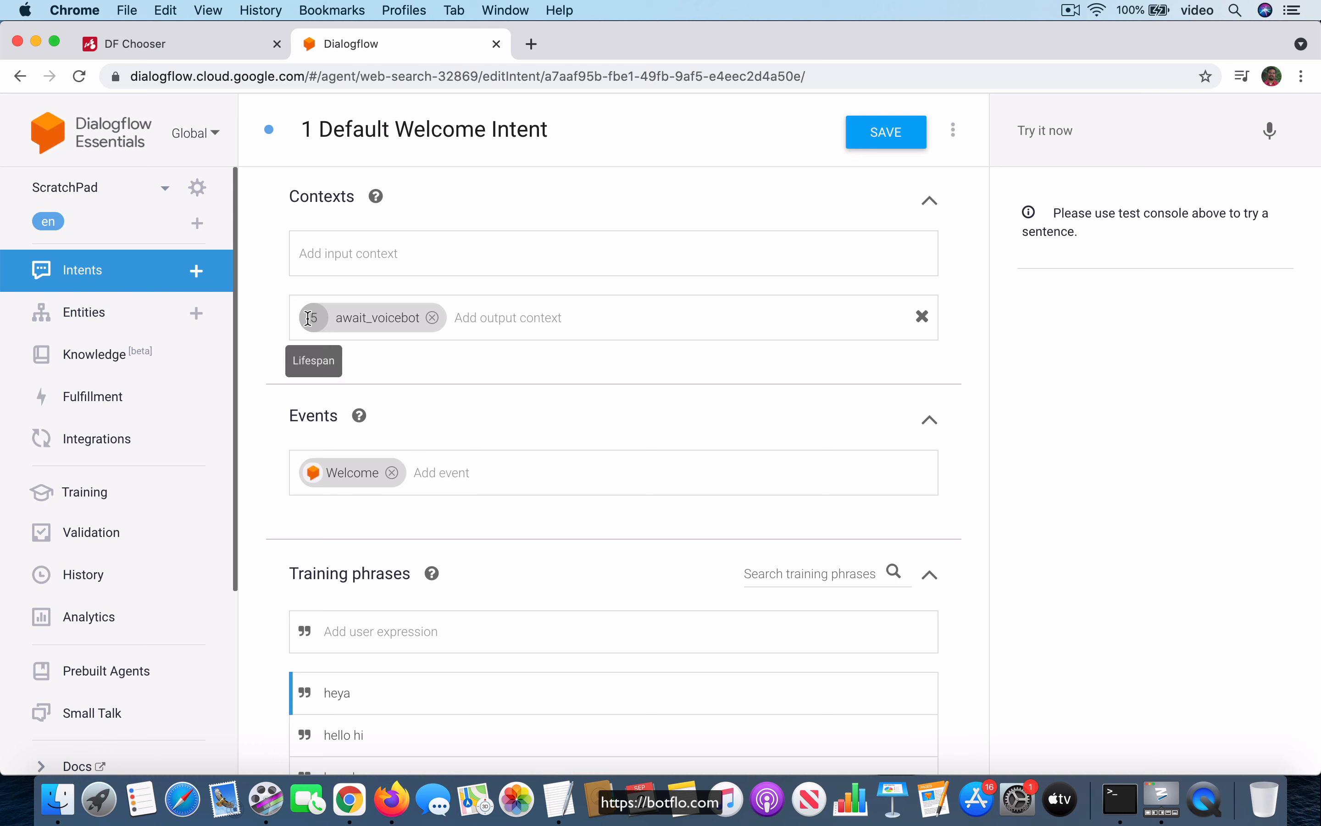
- Set the await_voicebot output context's lifespan to 1 and save the intent
double_click(328, 318)
text(1)
click(881, 137)
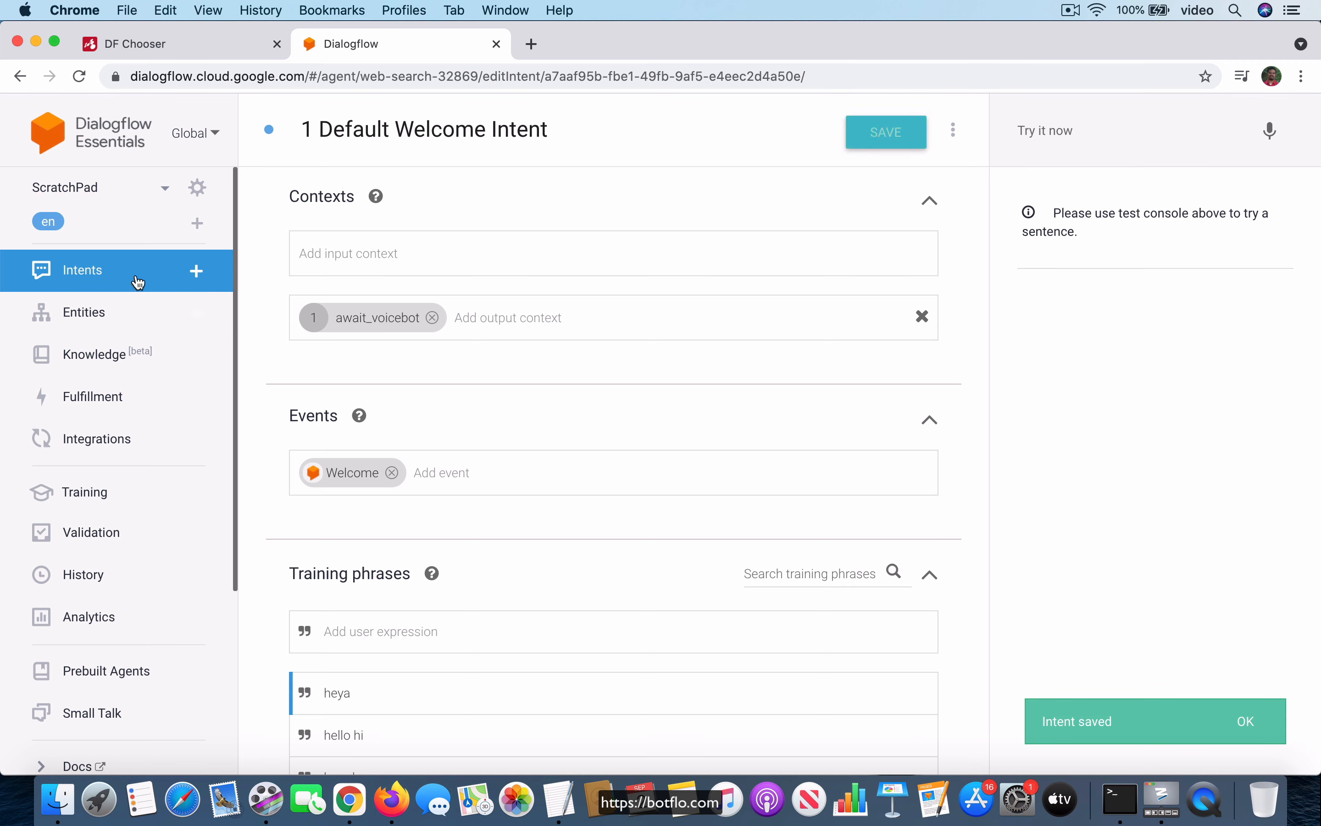
- Return to the intents list and start a new intent, beginning its name with 2
click(114, 275)
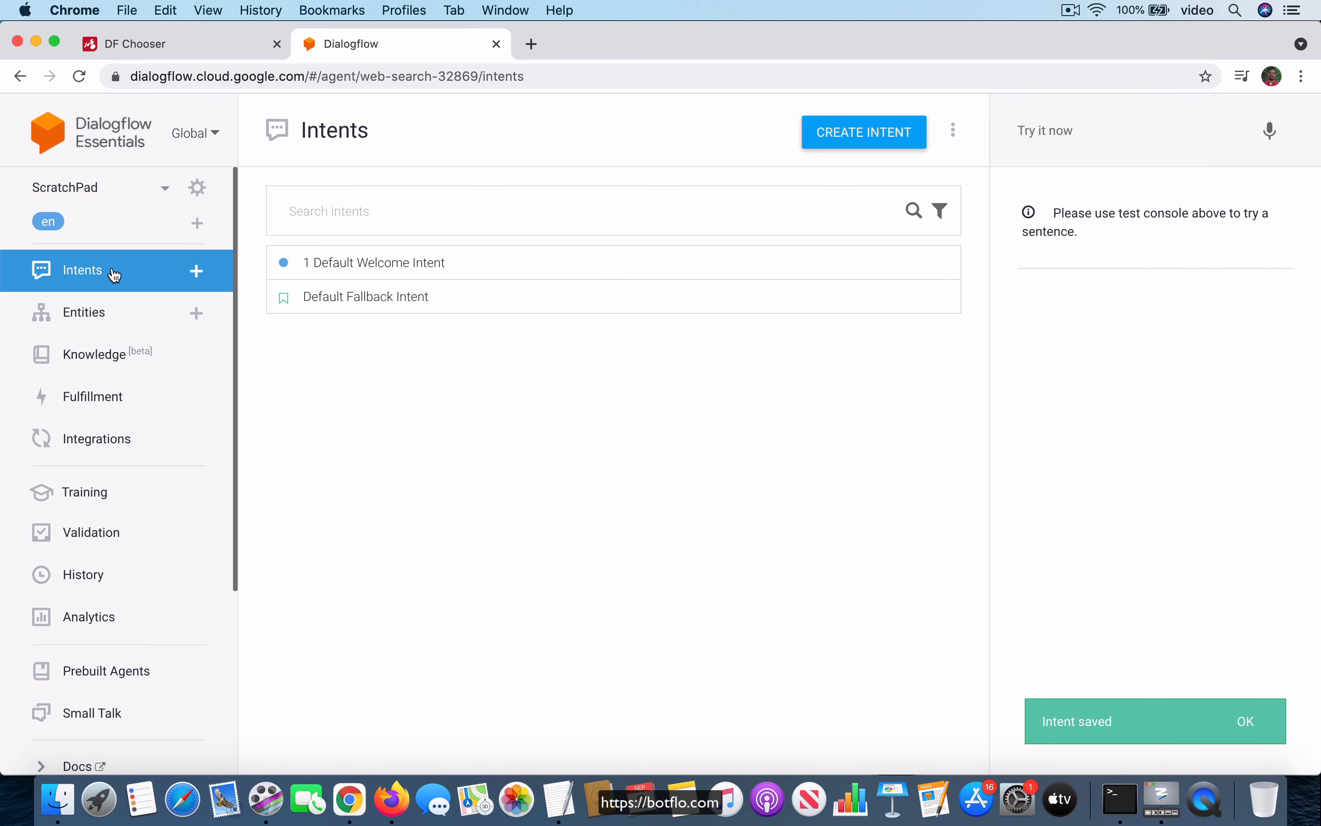
click(865, 134)
click(525, 129)
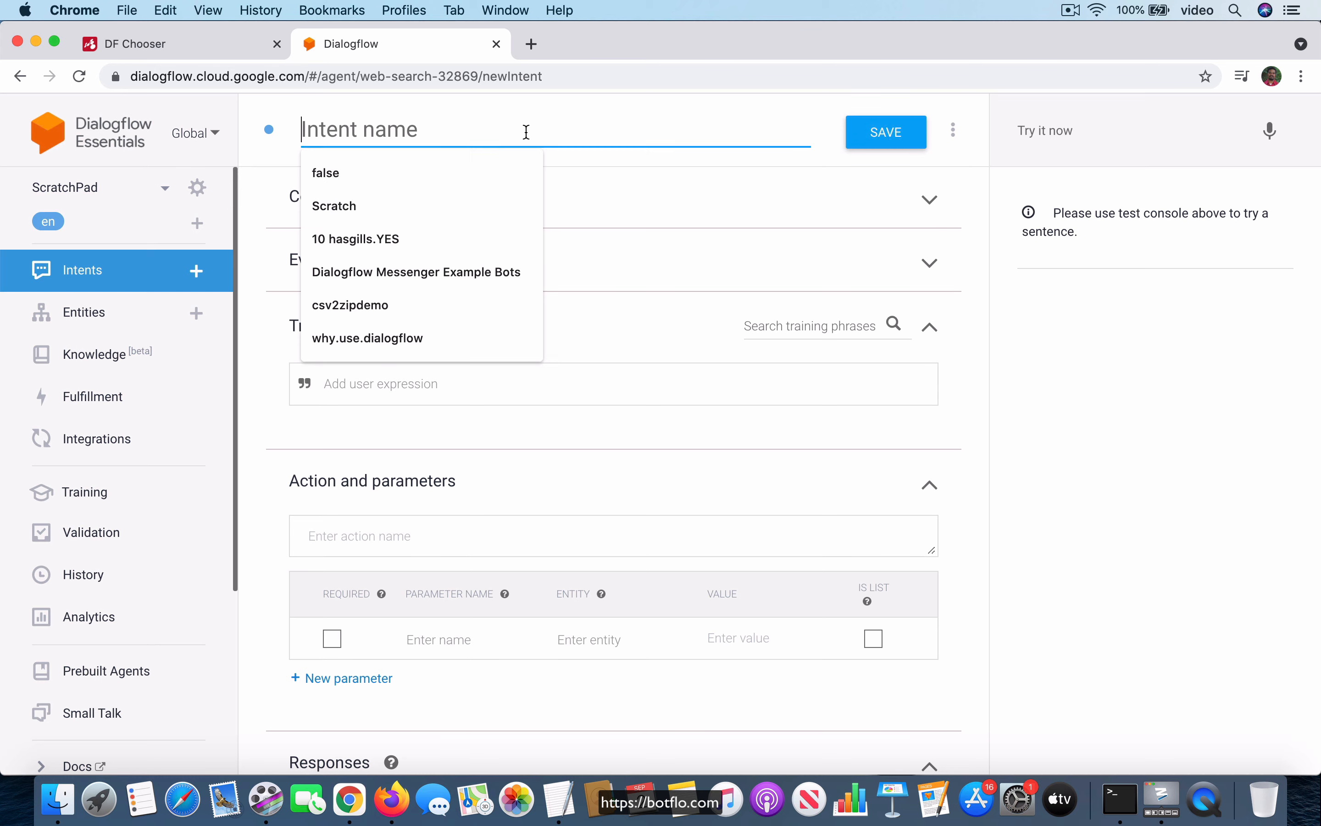
text(2)
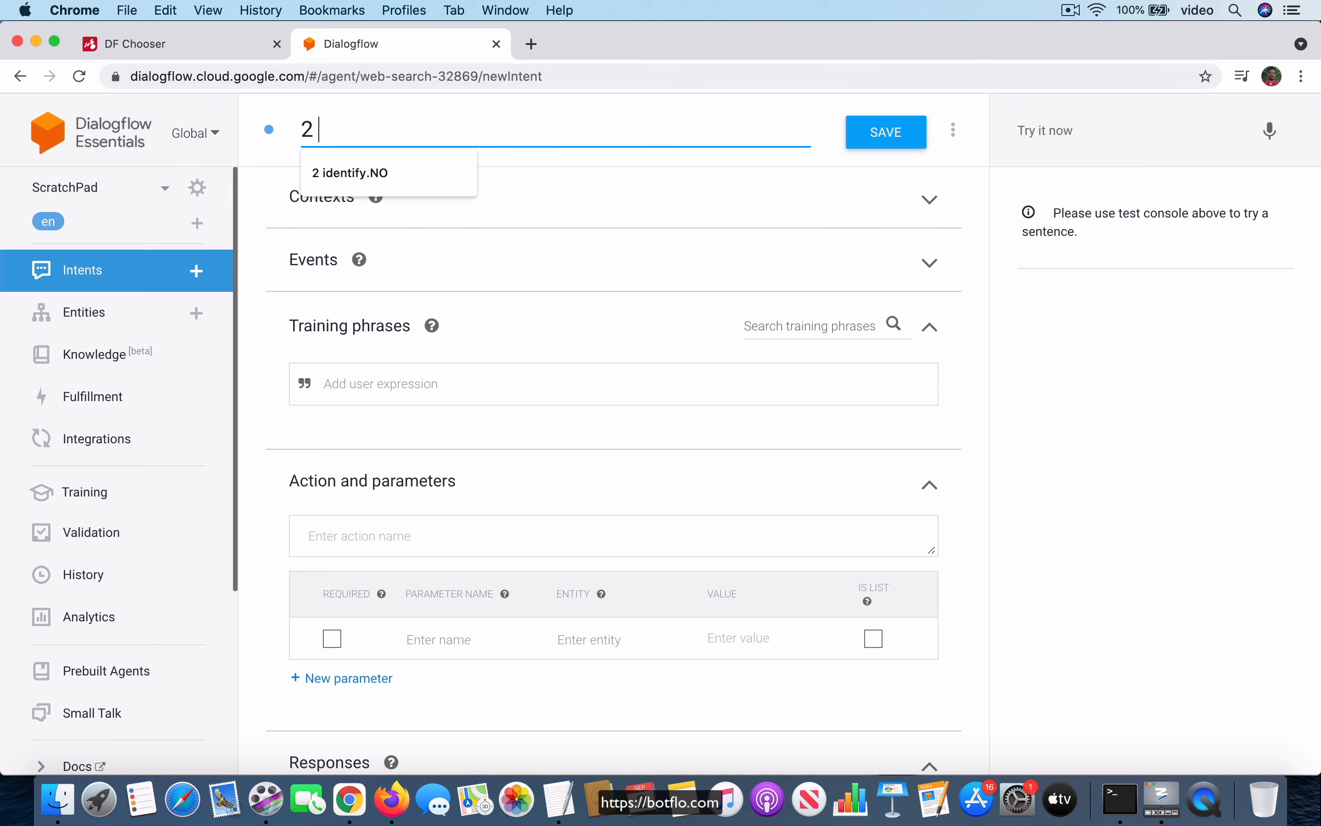
- Copy "2 voicebot.YES" from its topic in the DF Chooser mind map and paste it as the new intent's name
click(180, 44)
click(216, 452)
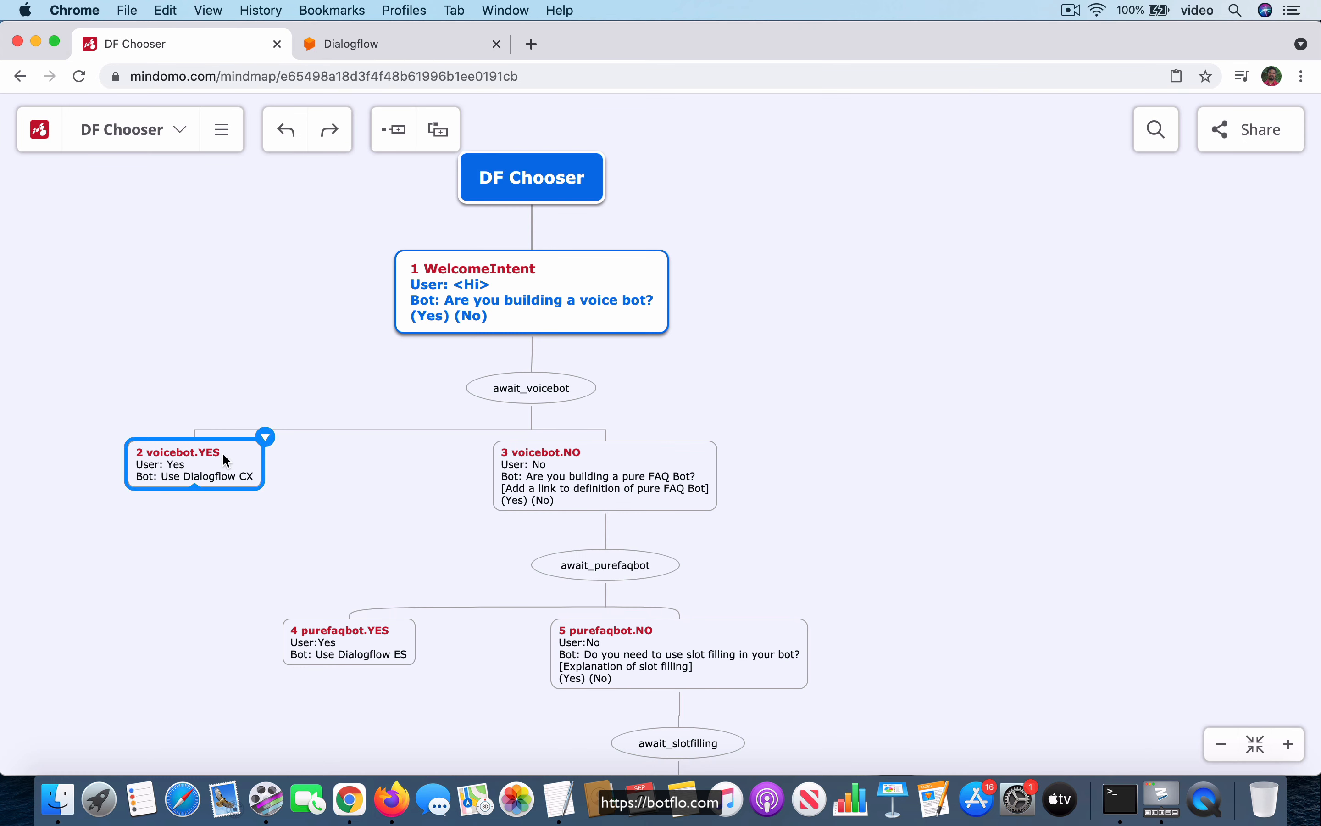
click(224, 453)
key(Escape)
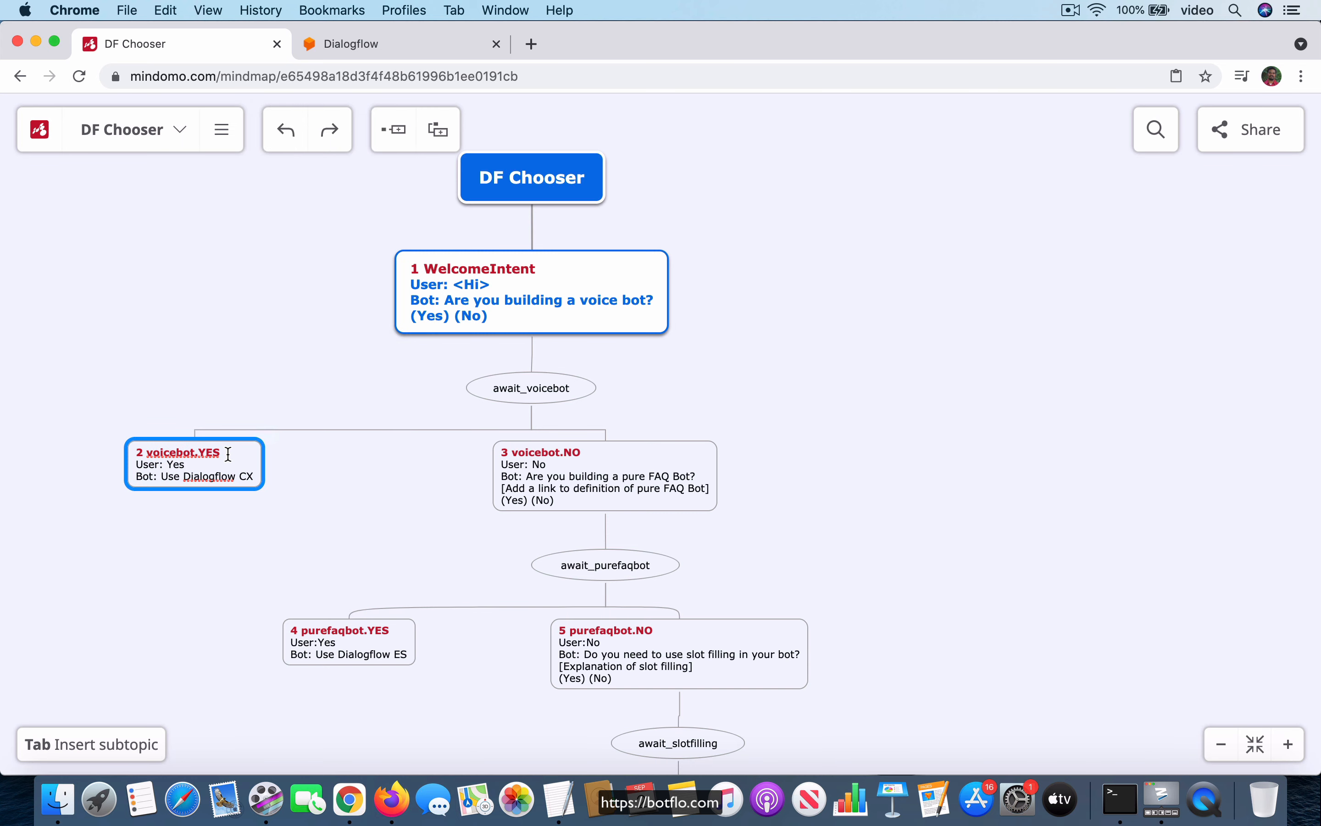
click(222, 451)
key(super+c)
click(345, 41)
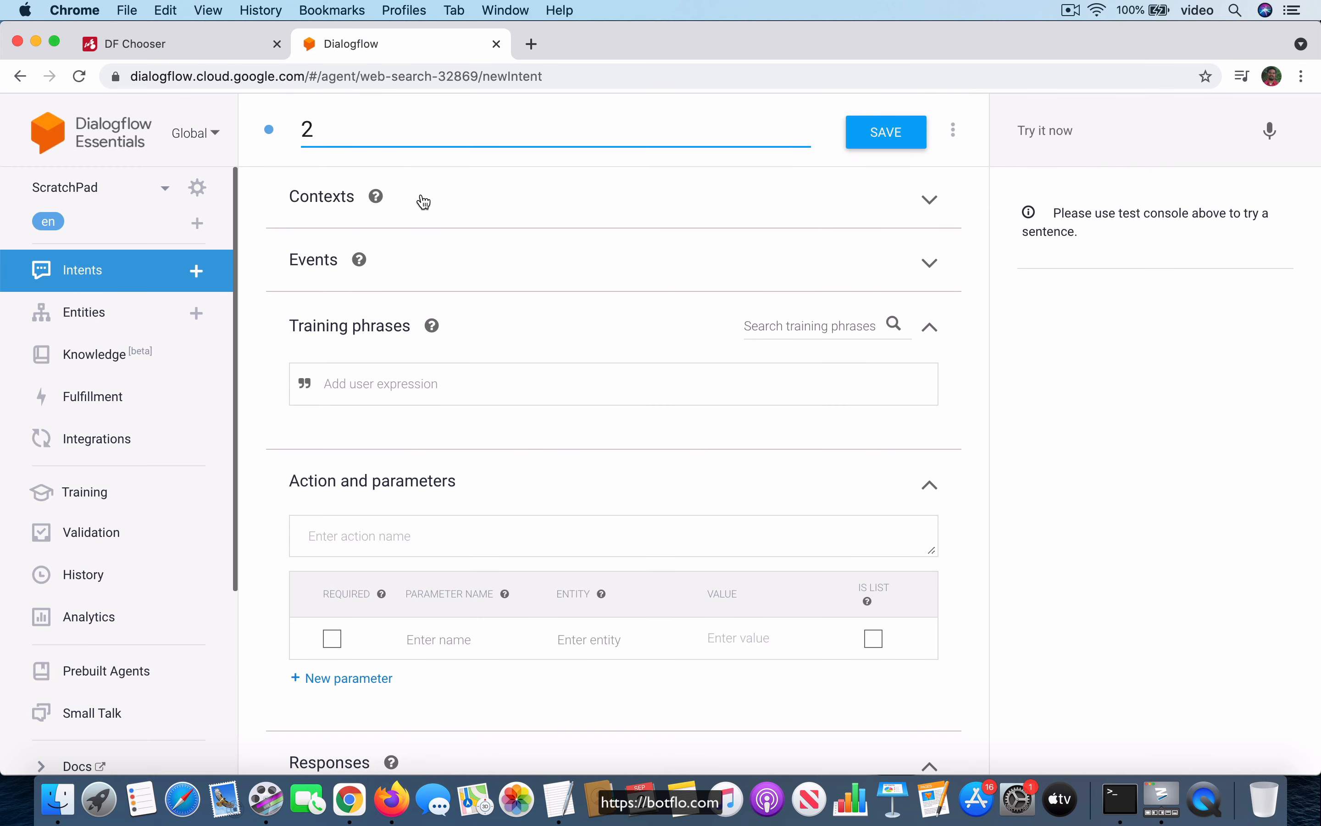
key(super+a)
key(super+v)
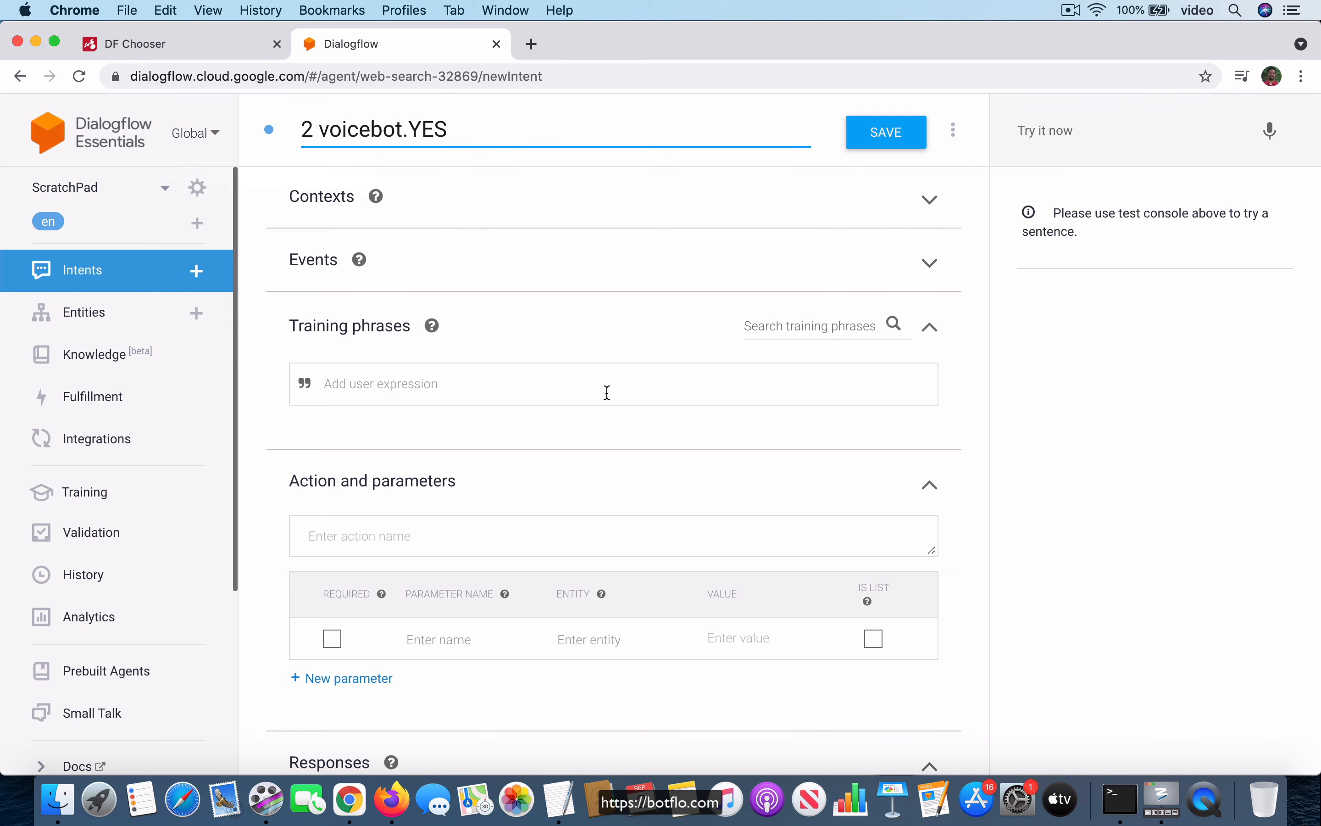
- Set await_voicebot as the input context of the new intent and remove the output context of the same name
click(678, 208)
click(487, 257)
text(awa)
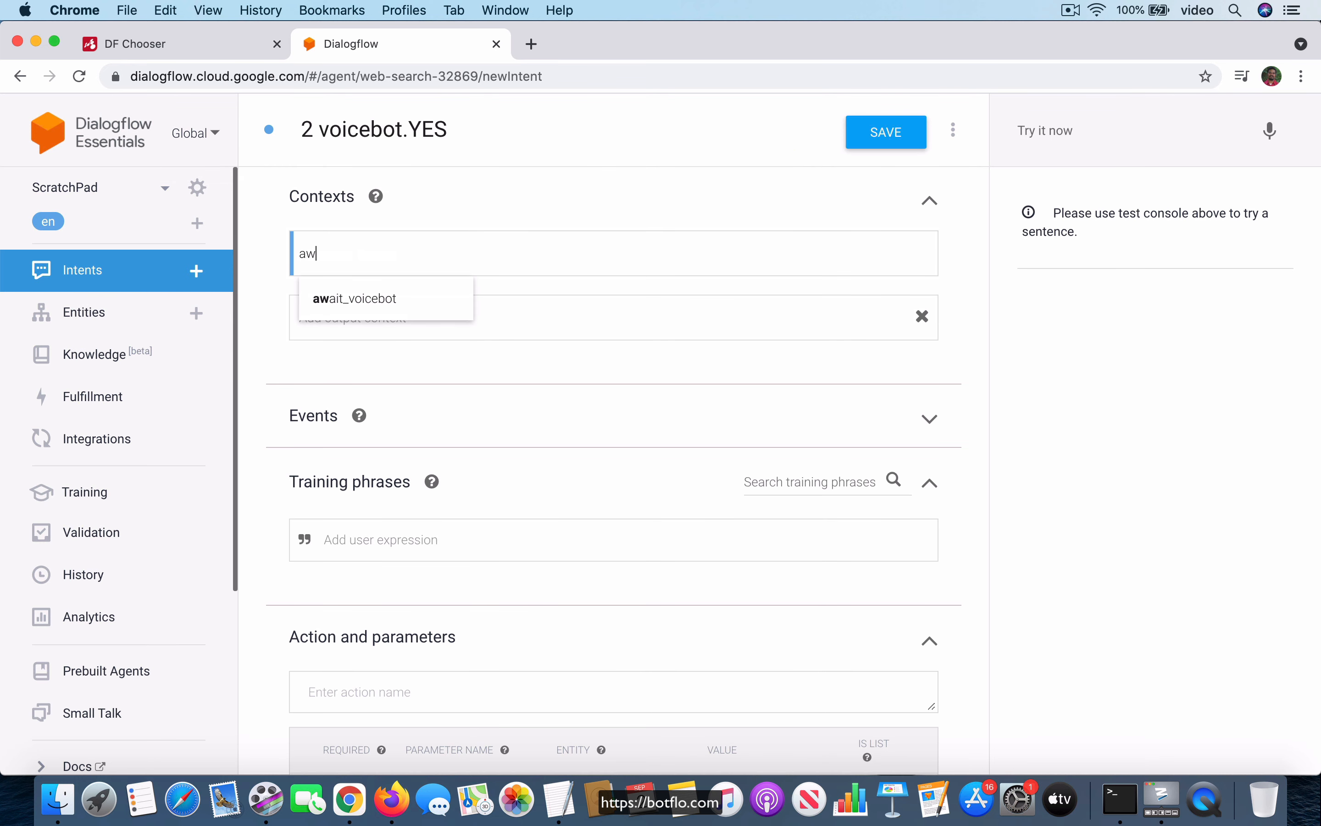
click(419, 301)
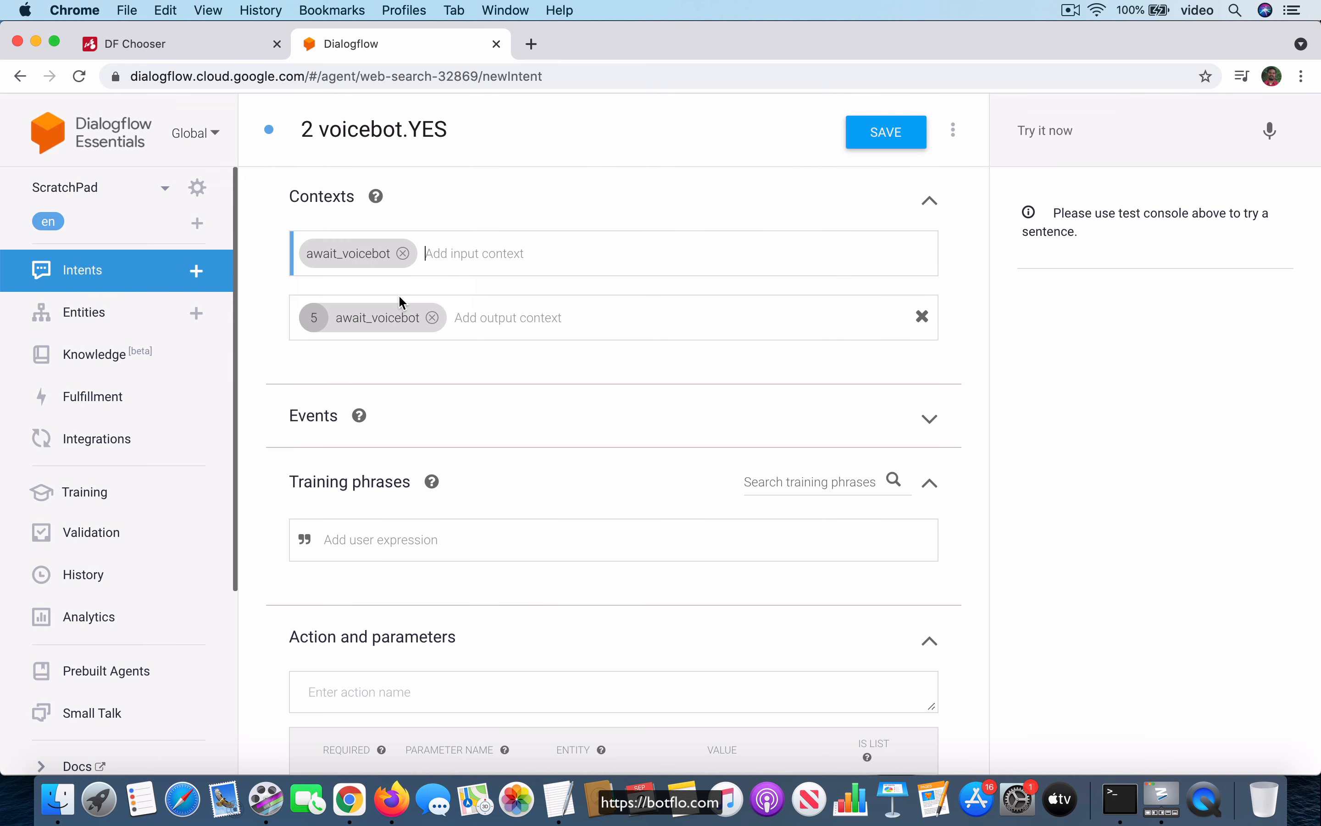
click(434, 316)
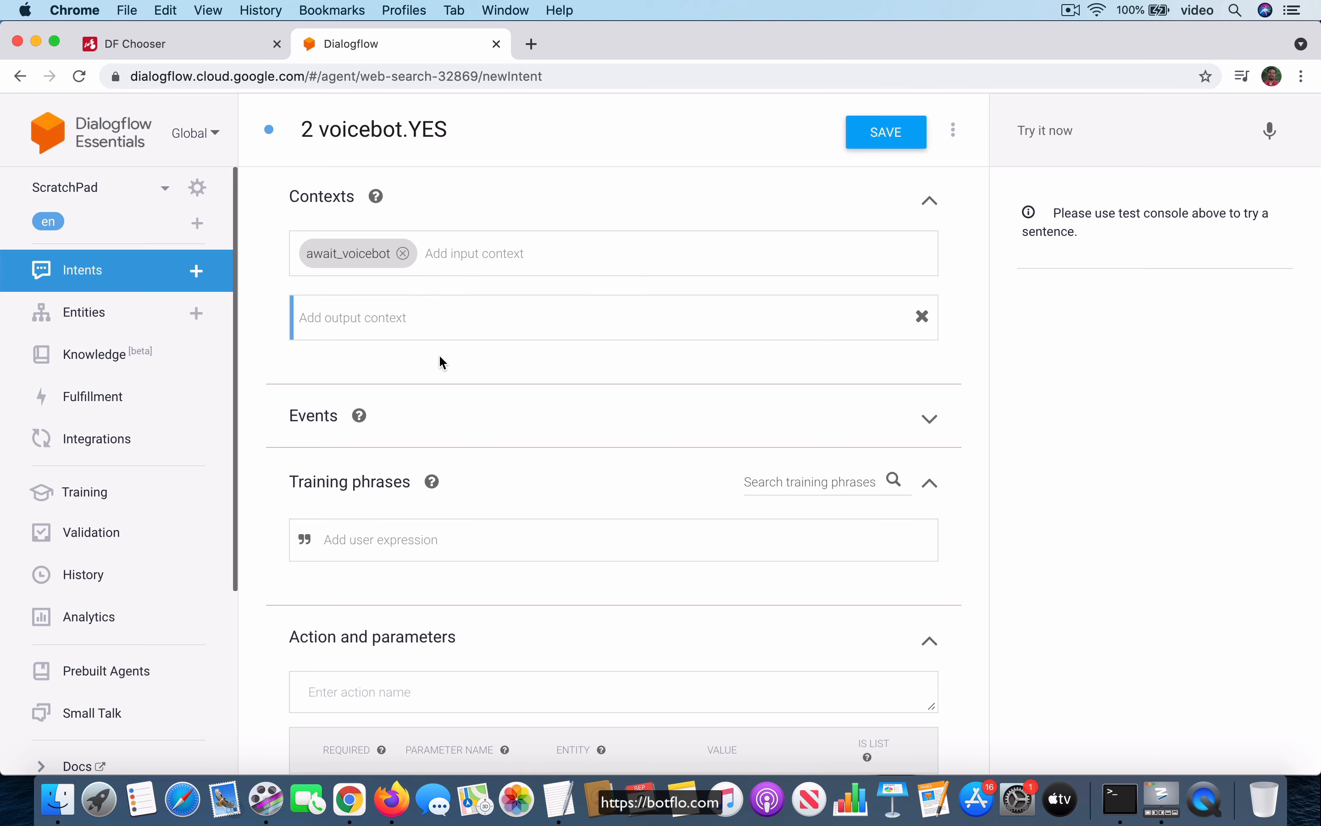
- Check topic 2 voicebot.YES in the DF Chooser mind map and add "Yes" as a training phrase of the Dialogflow intent
click(174, 48)
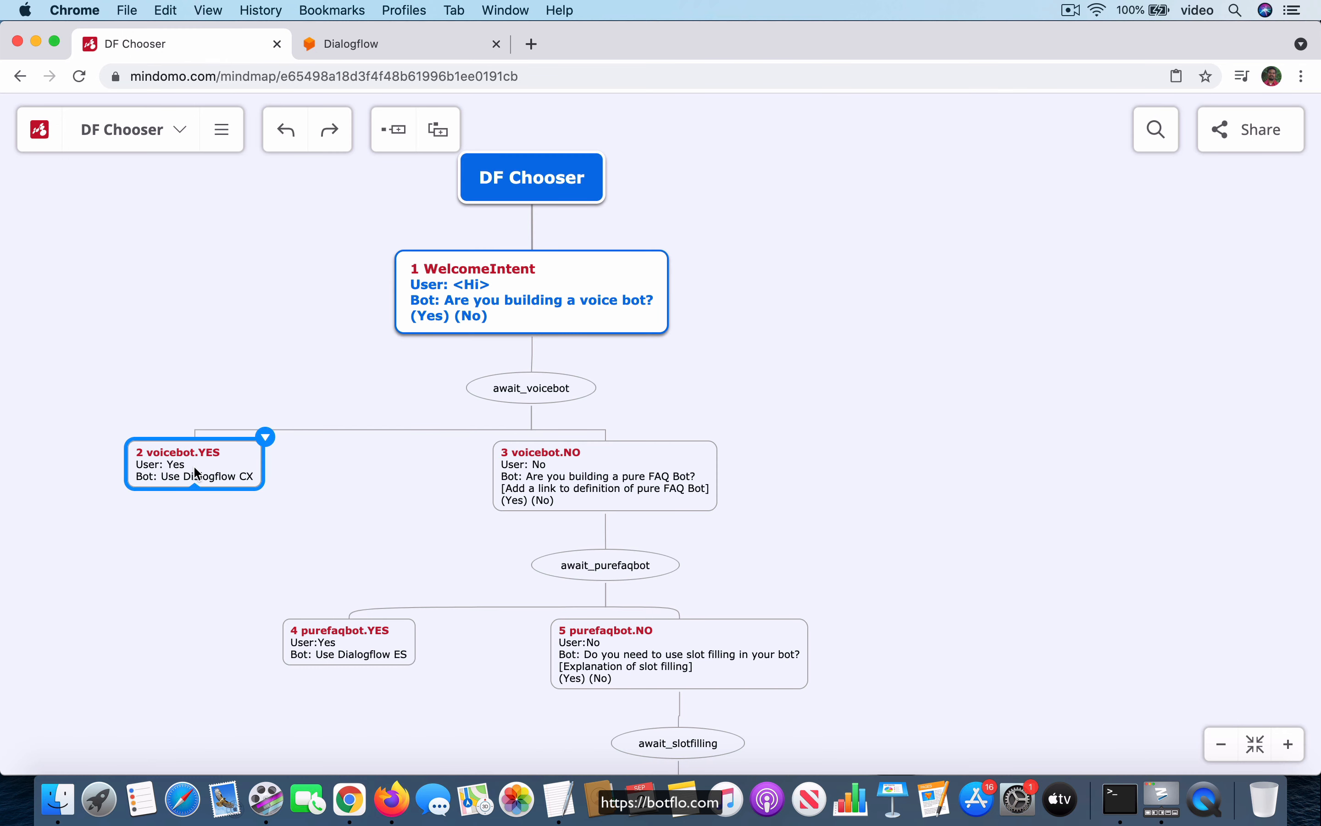
click(382, 46)
click(465, 536)
text(Yes)
key(Return)
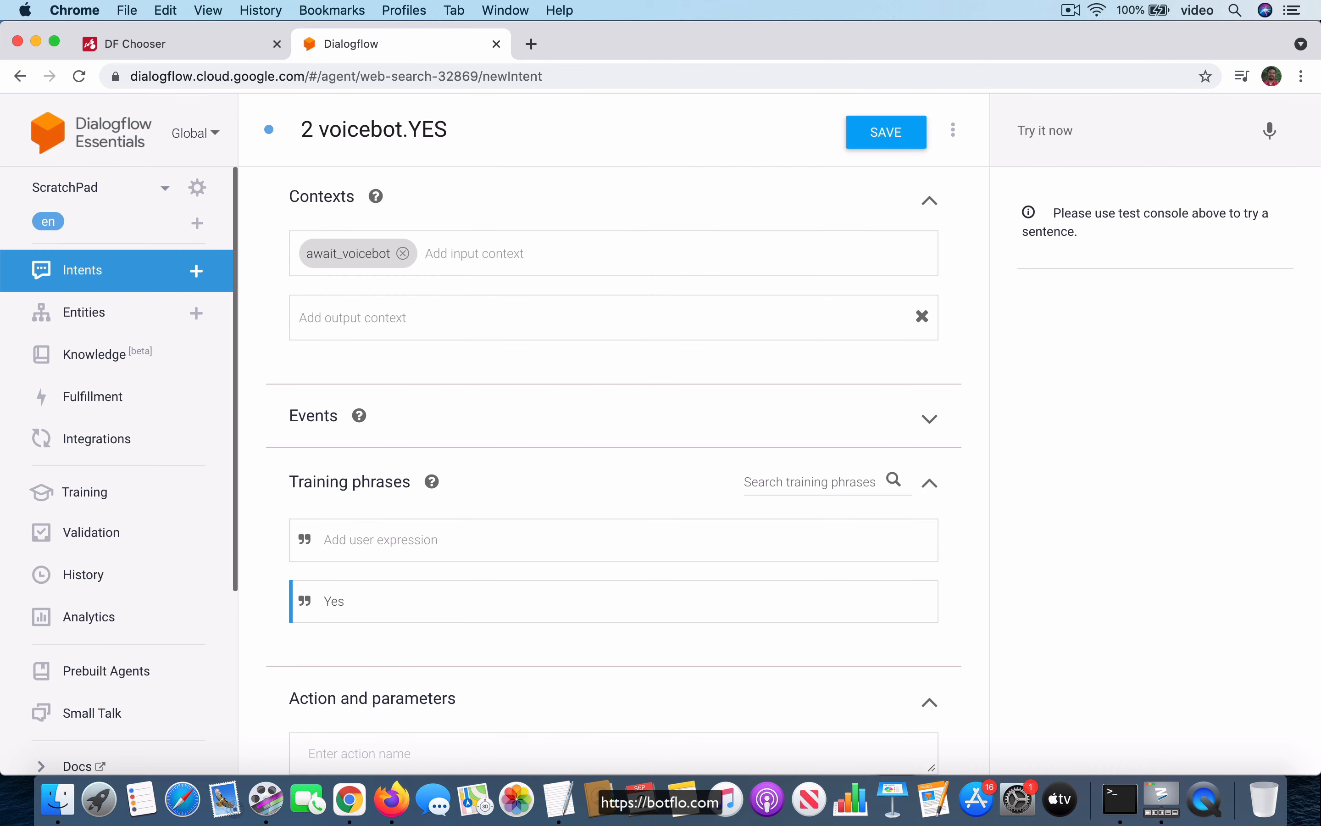
- Check the bot reply in the mind map, enter "Use Dialogflow CX" as the intent's text response and save it
click(191, 43)
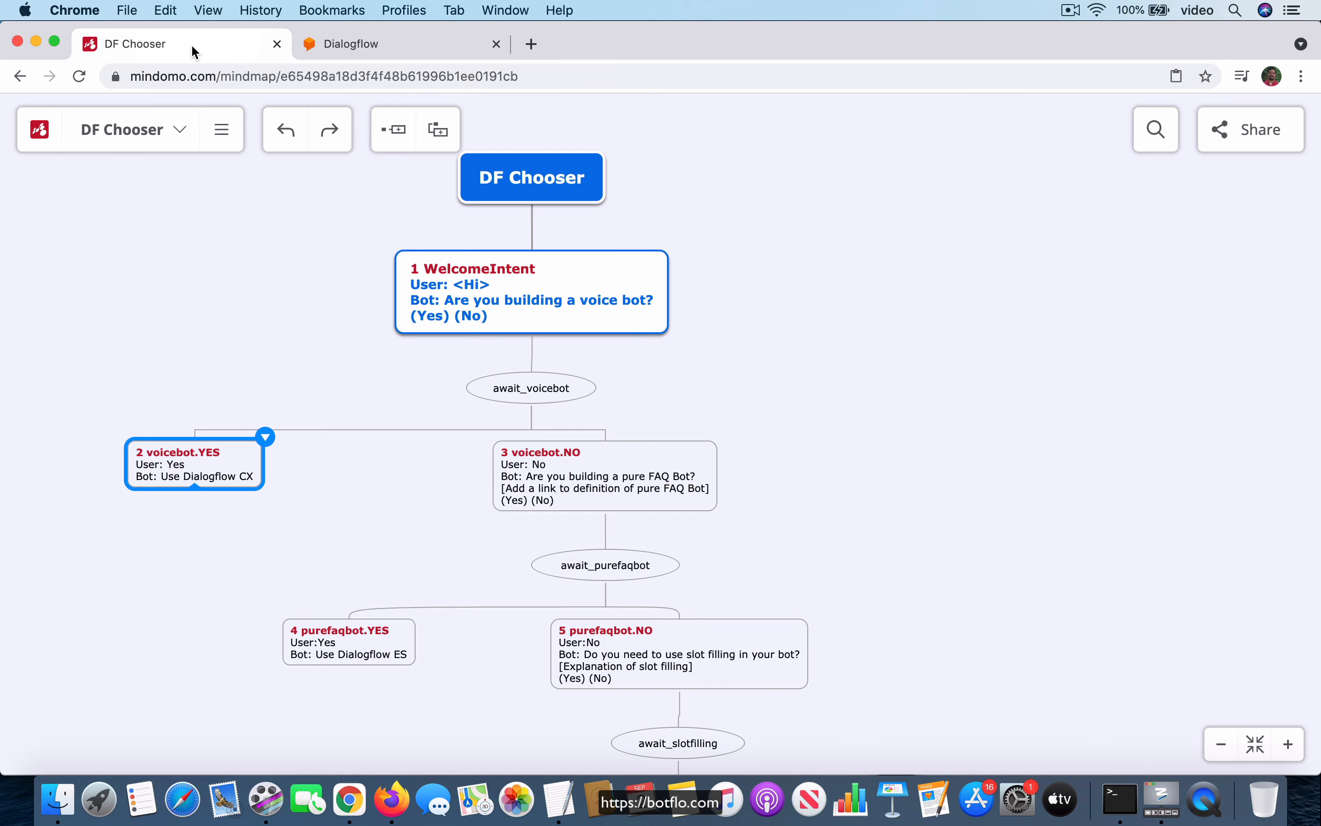
click(446, 43)
scroll(621, 451, down, 10)
click(469, 544)
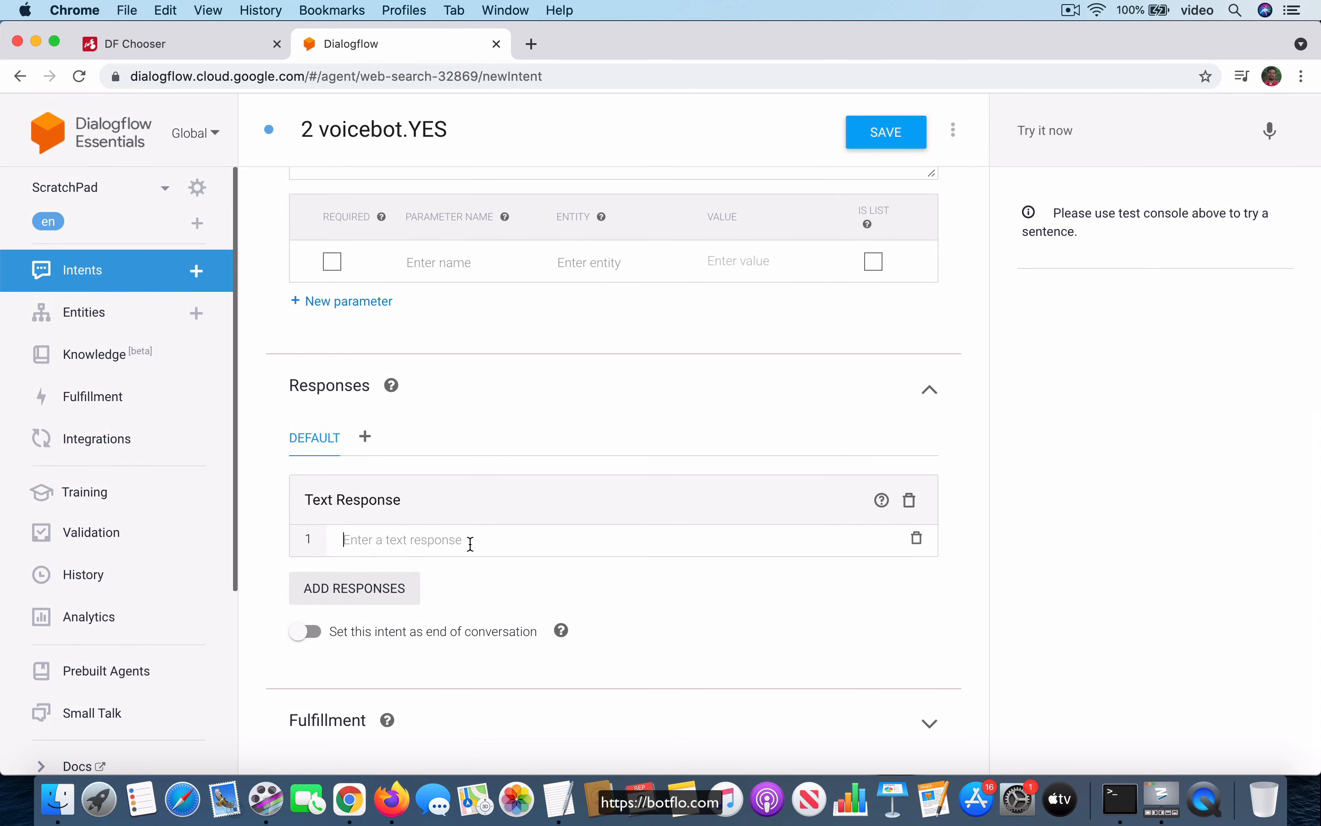
text(Use Dialogflow CX)
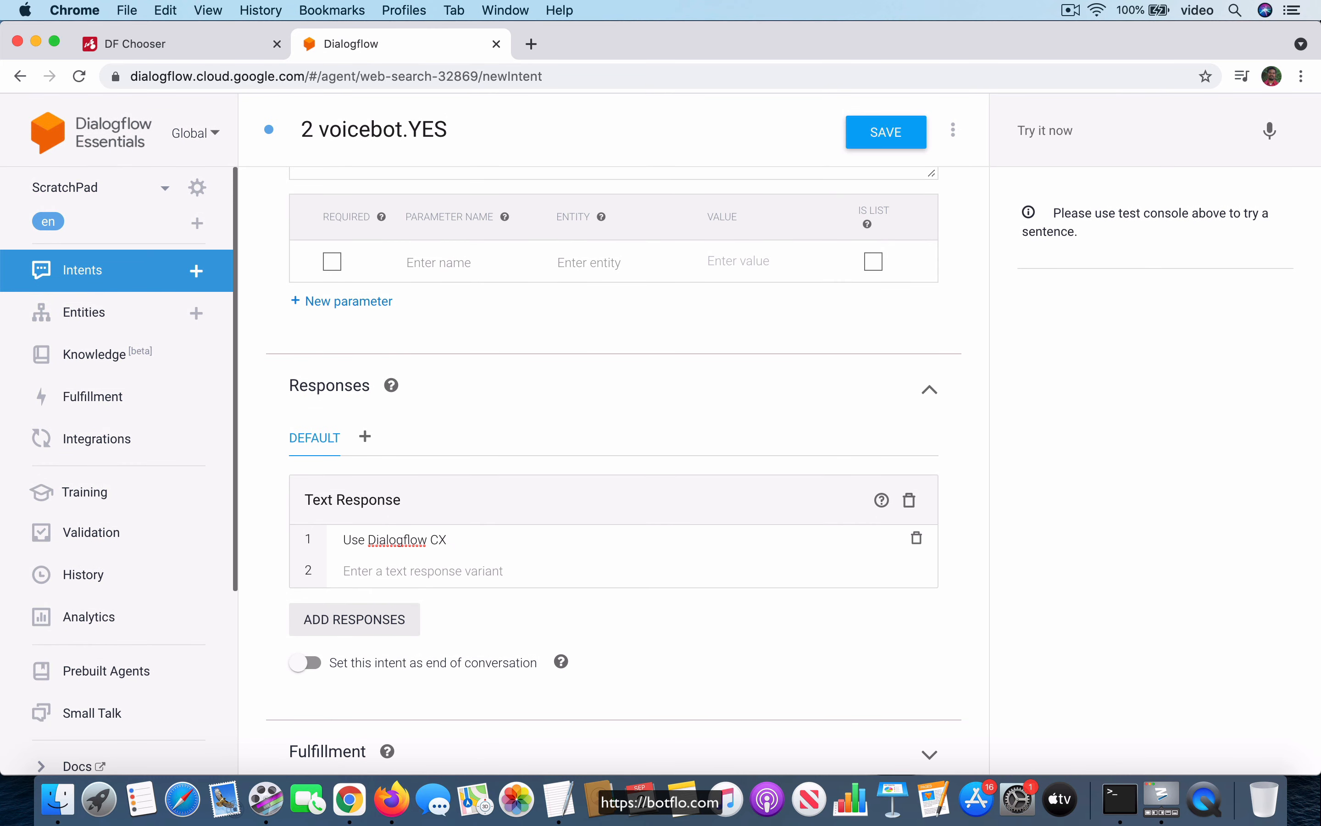
click(886, 133)
scroll(956, 448, down, 4)
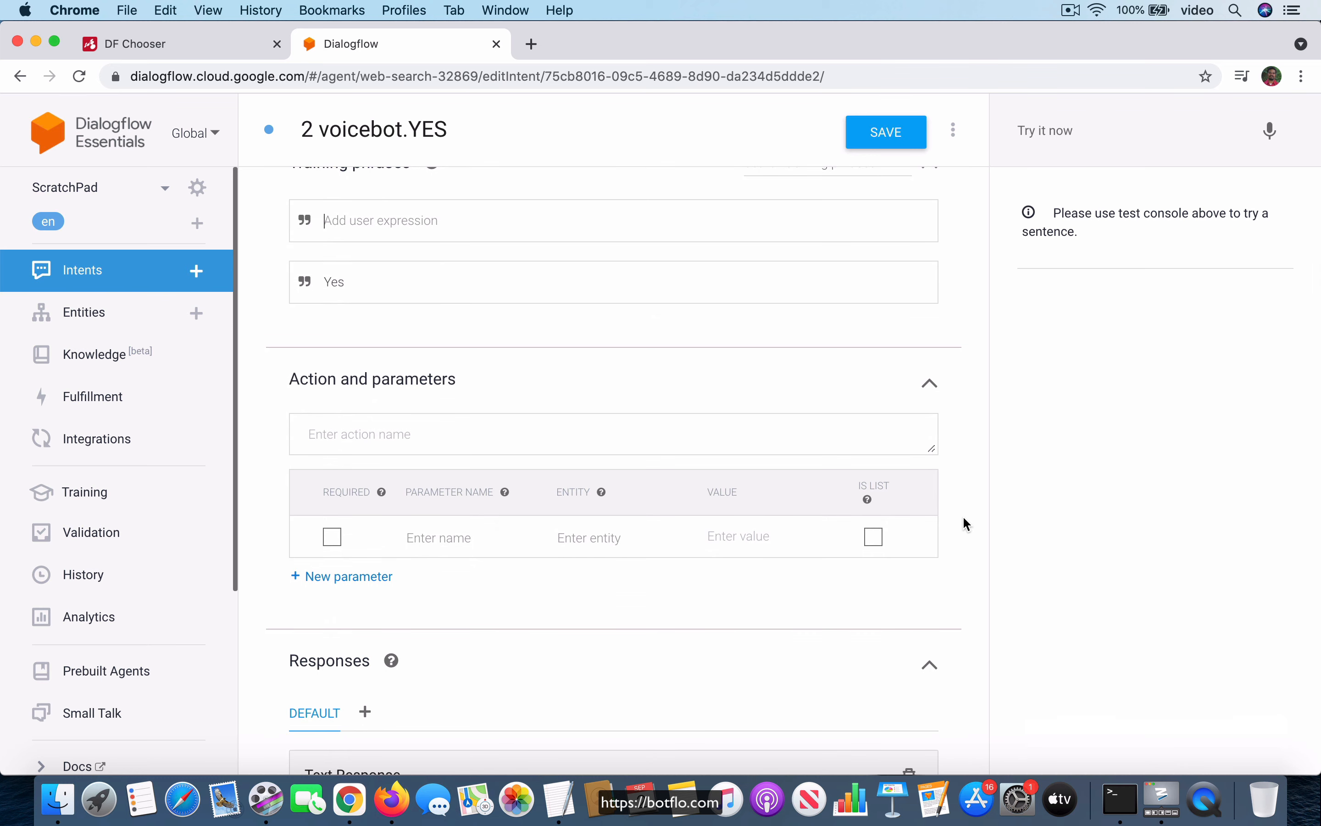
- Cancel leaving the unsaved 2 voicebot.YES intent and save it again
click(178, 44)
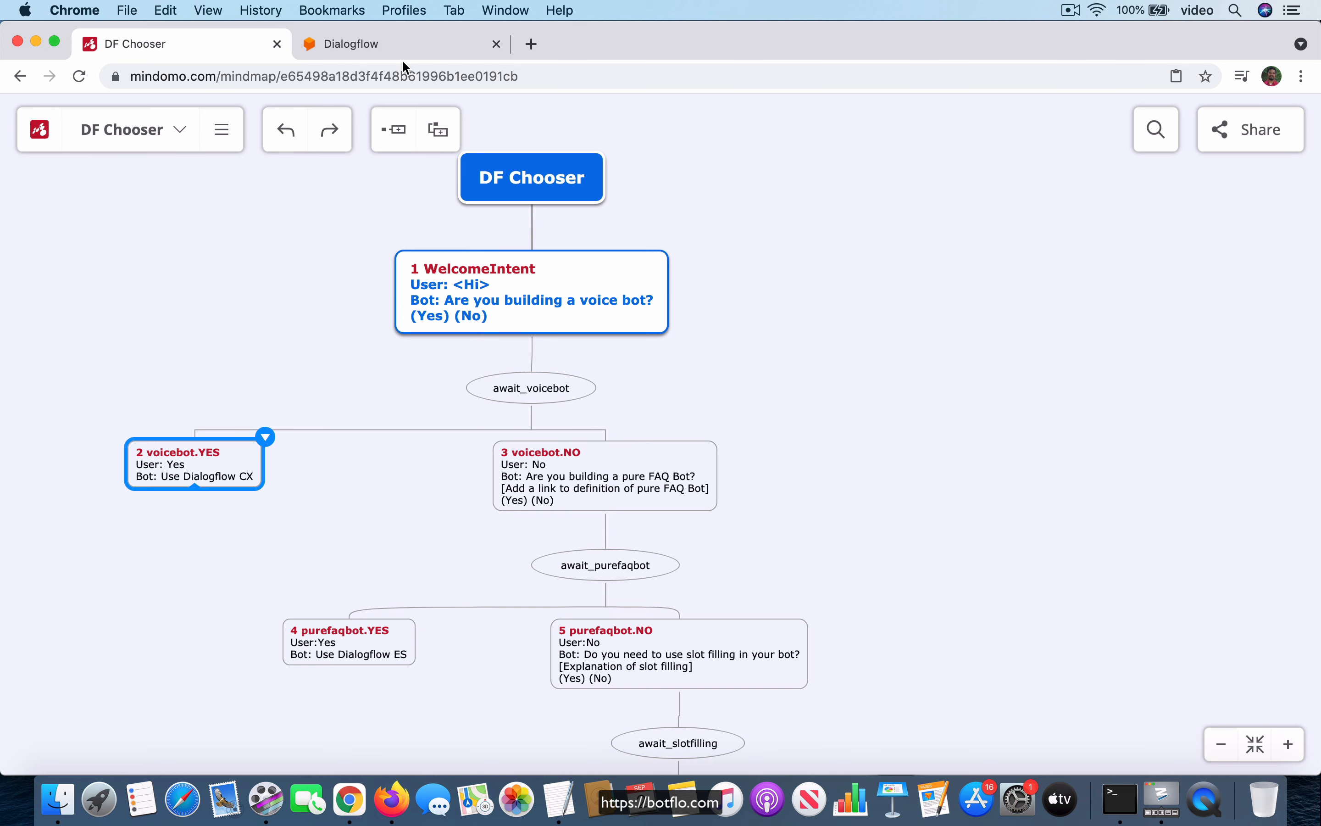
click(402, 43)
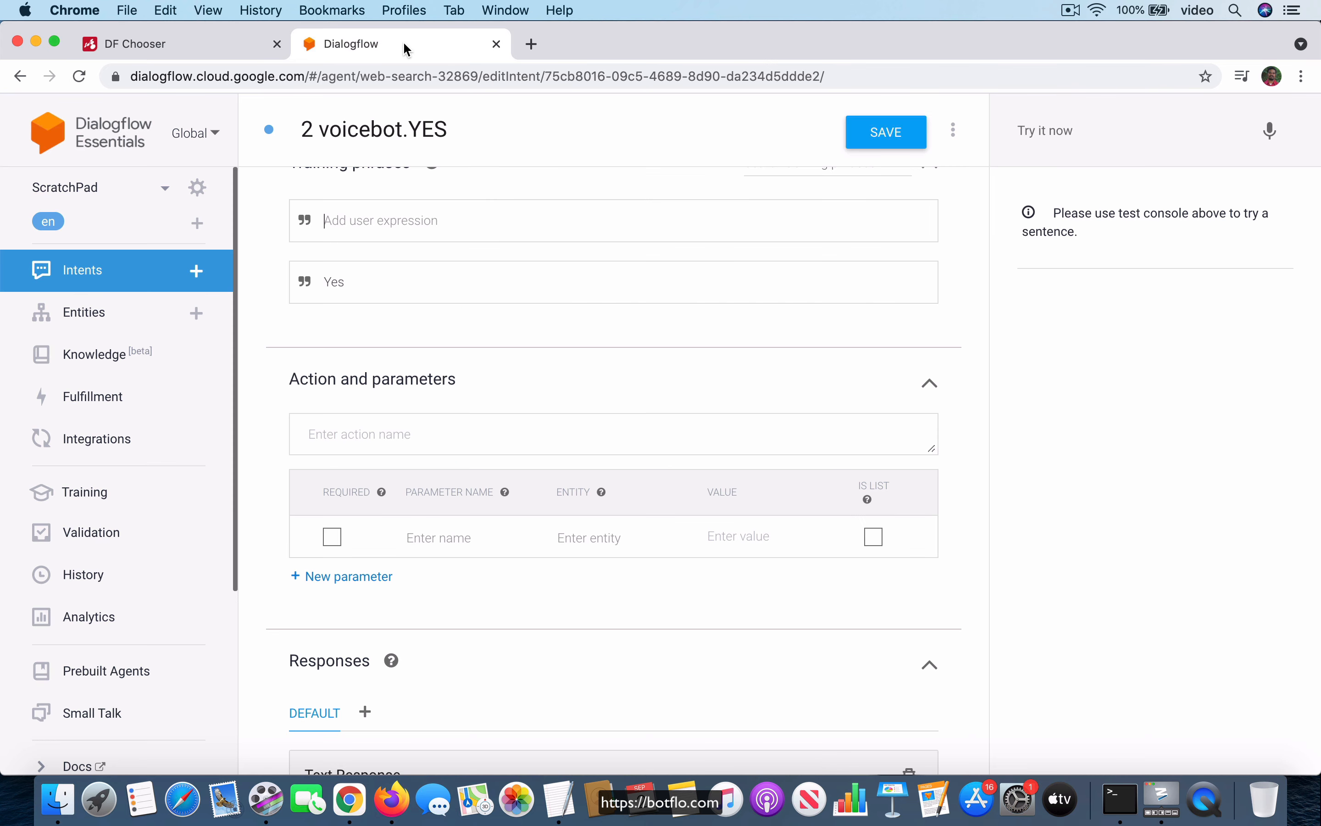
click(116, 270)
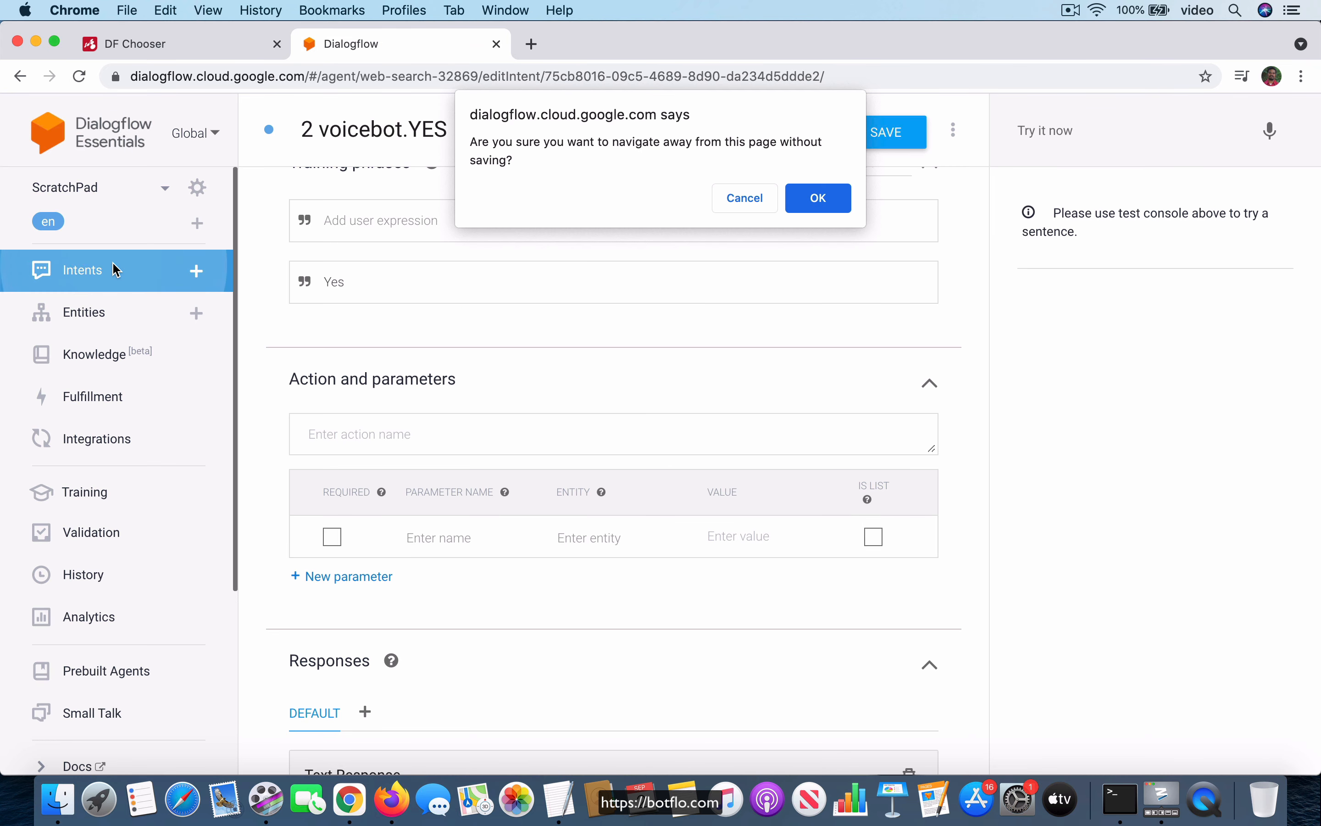
click(744, 199)
click(885, 133)
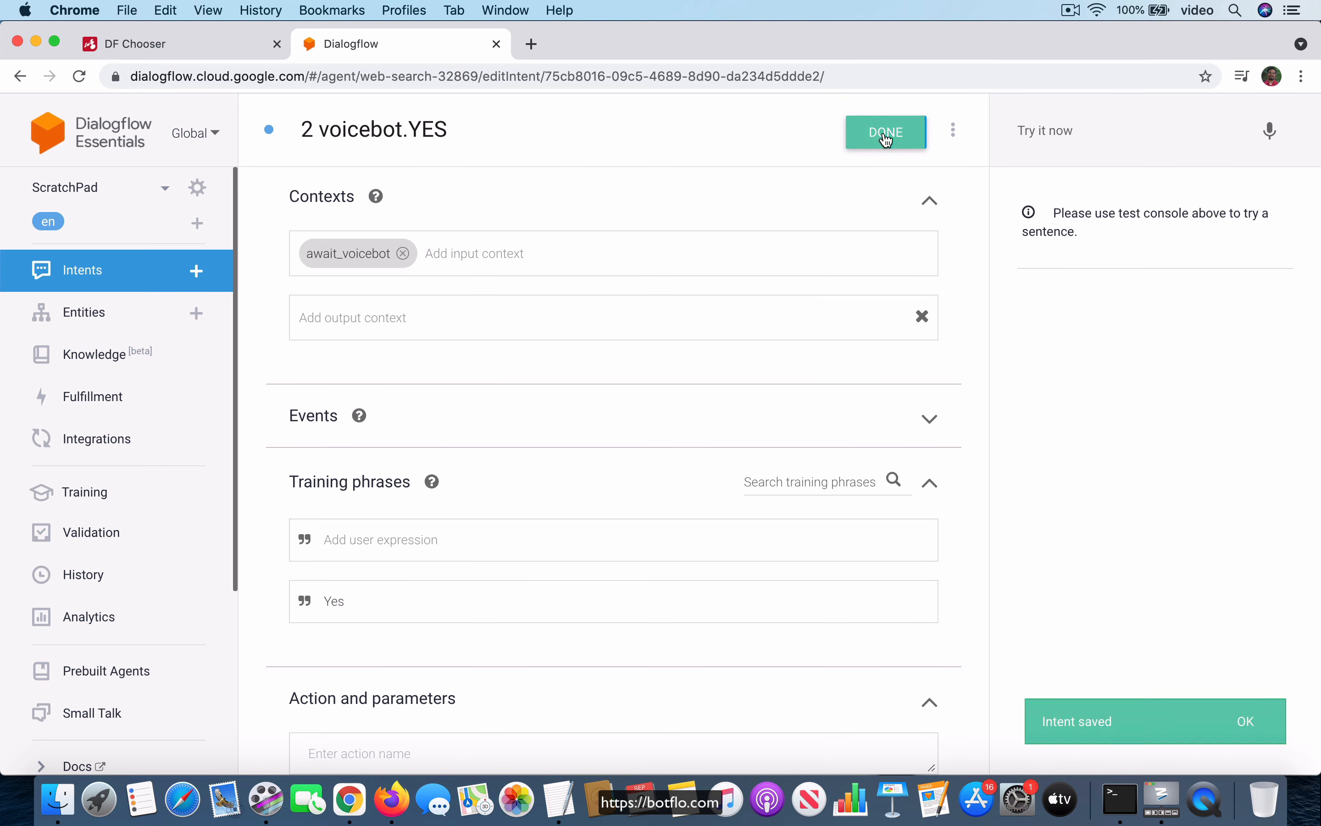
- Create a new intent, copy "3 voicebot.NO" from its mind map topic as the intent's name, and save it
click(198, 271)
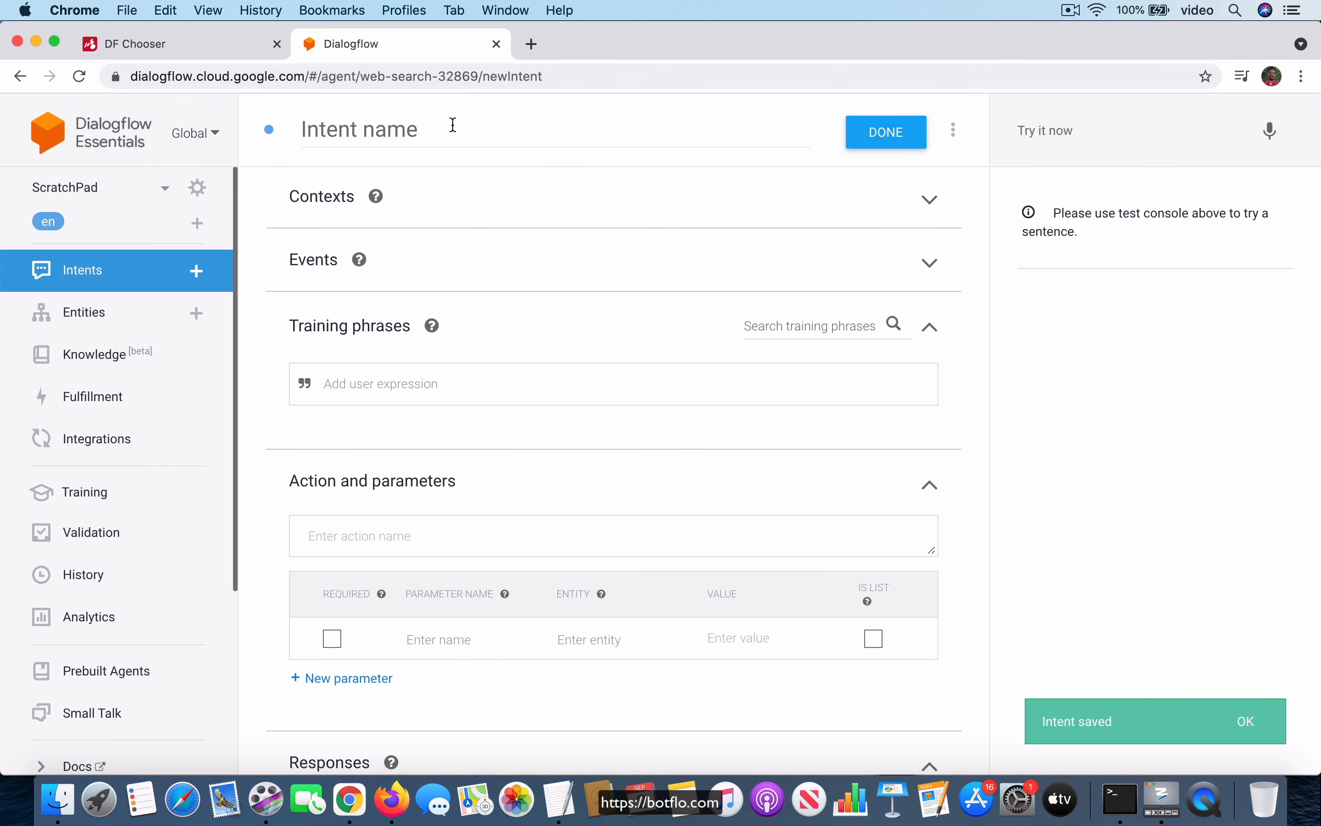
click(454, 125)
click(198, 46)
click(565, 467)
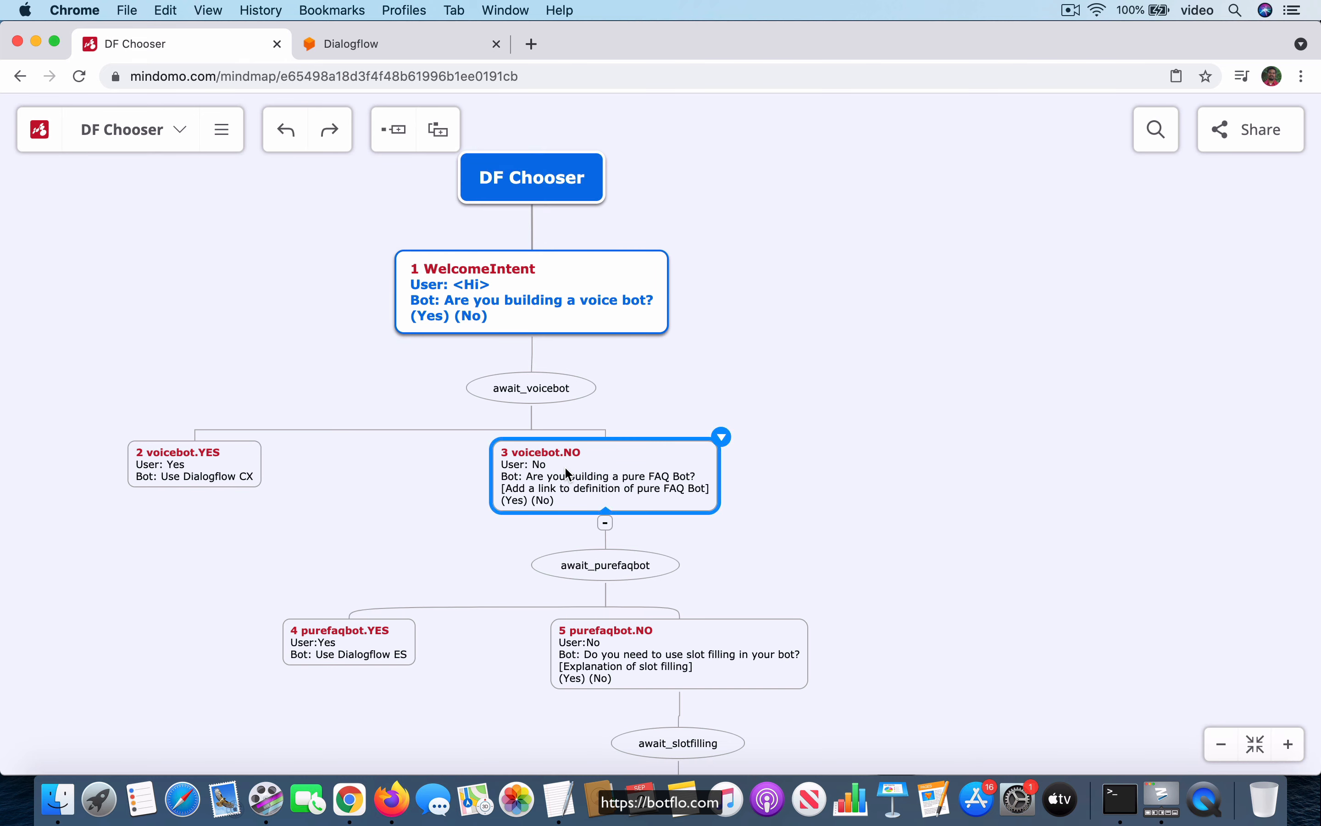
click(564, 467)
click(590, 456)
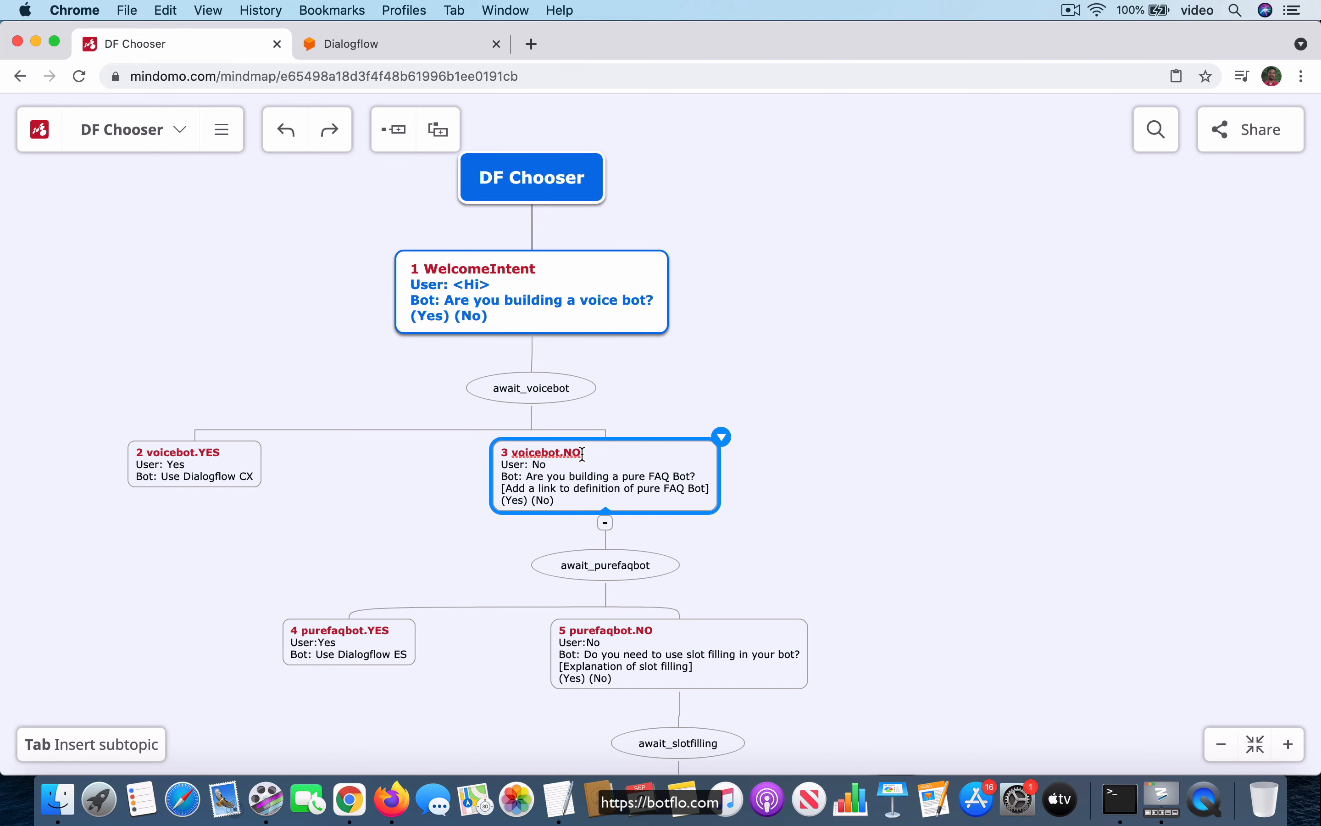
key(super+shift+Left)
key(super+c)
click(413, 41)
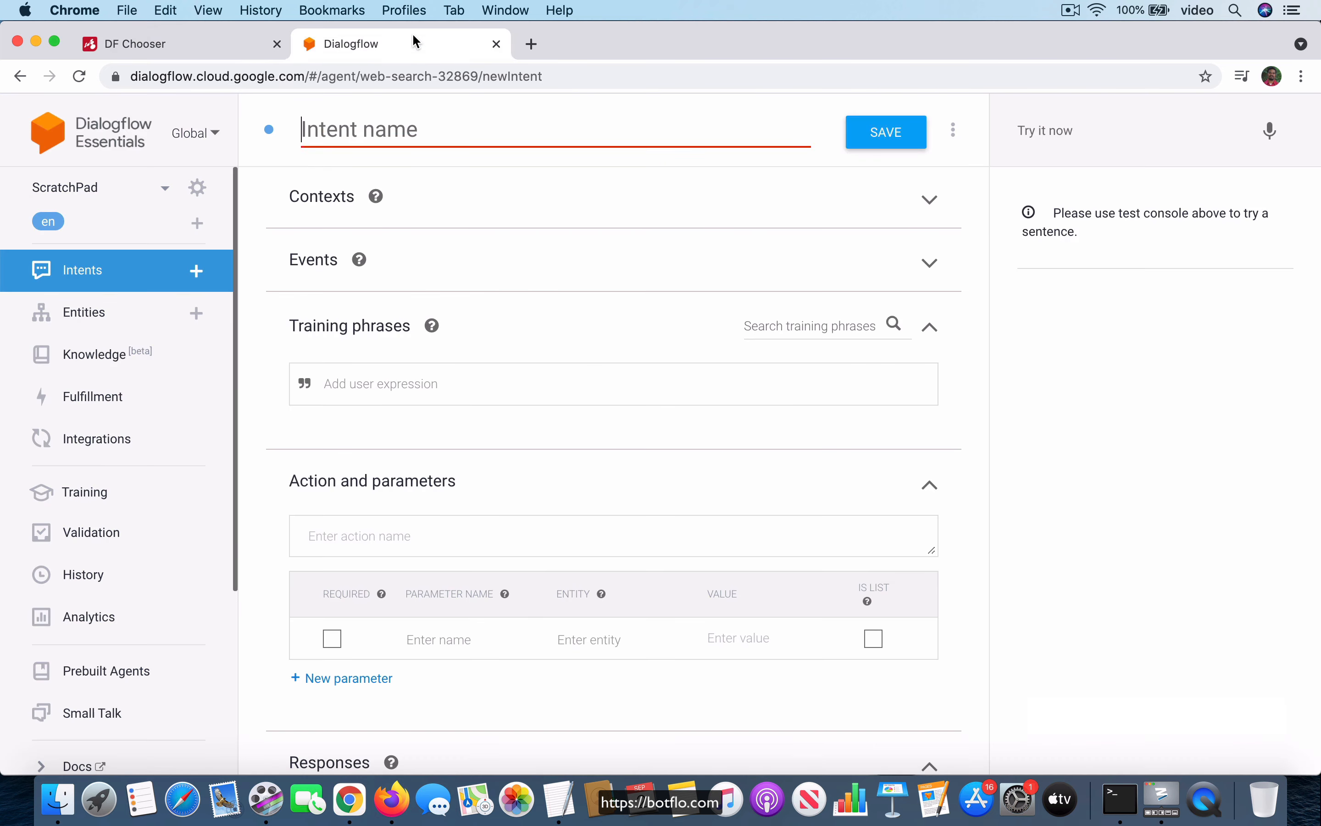
click(471, 136)
key(super+v)
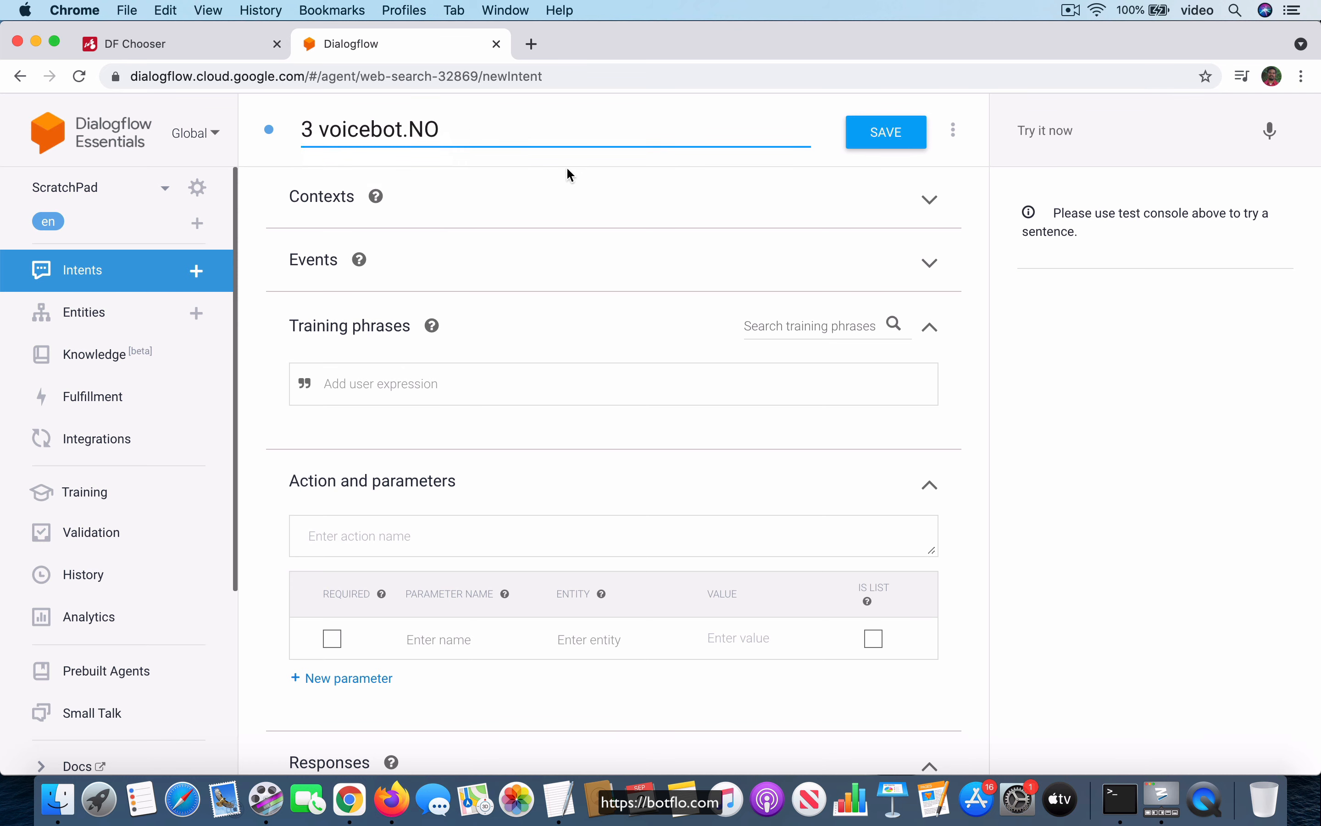
click(859, 146)
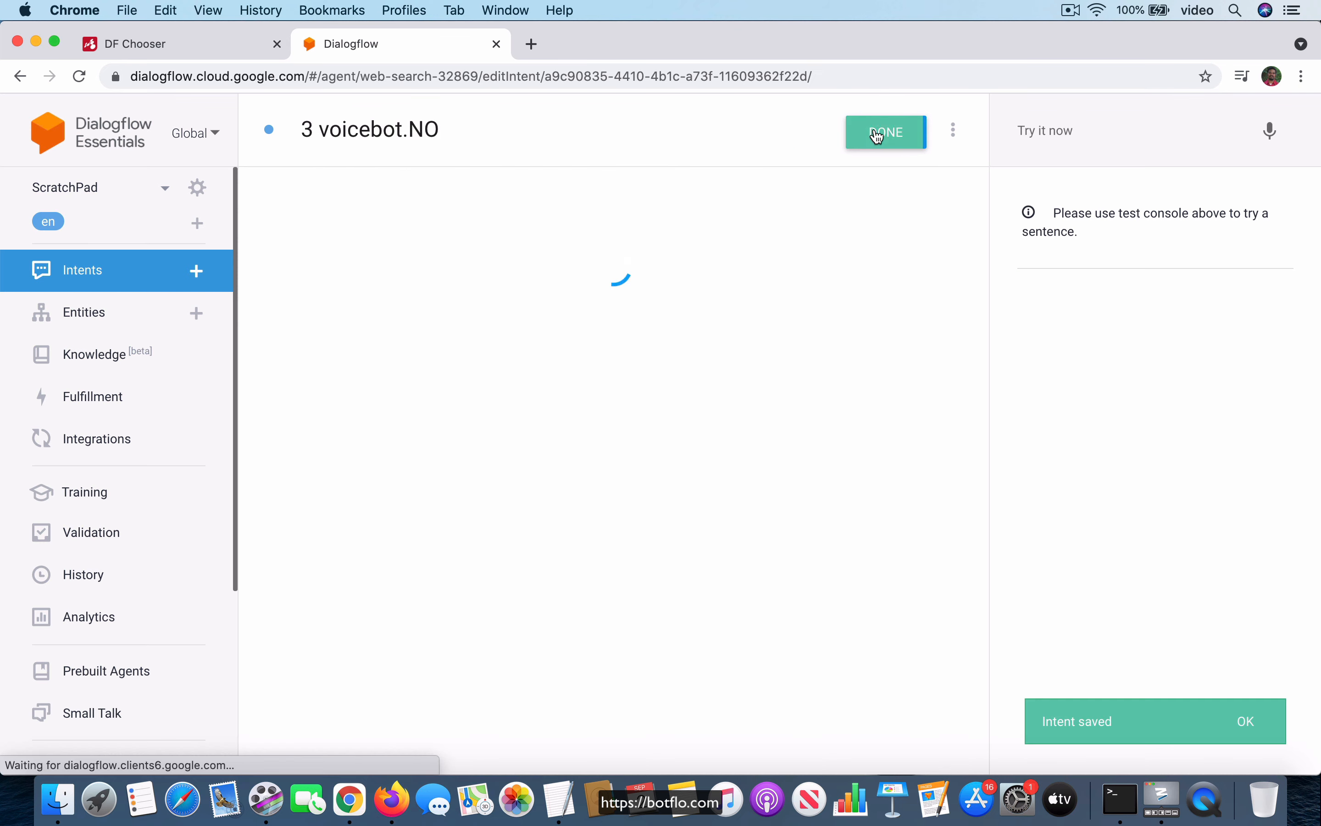
- Set await_voicebot as the input context of 3 voicebot.NO and remove the output context of the same name
click(572, 203)
click(383, 253)
text(awa)
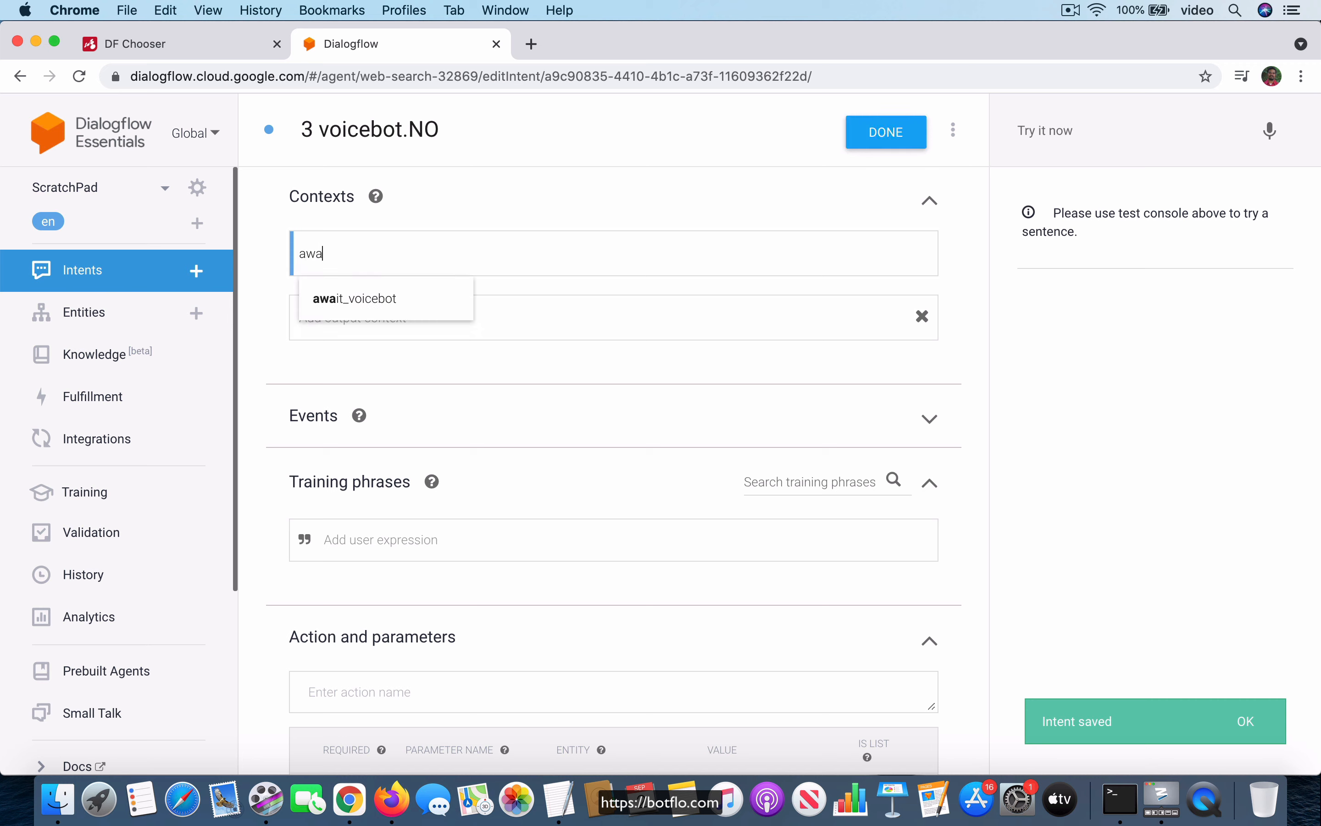
click(383, 299)
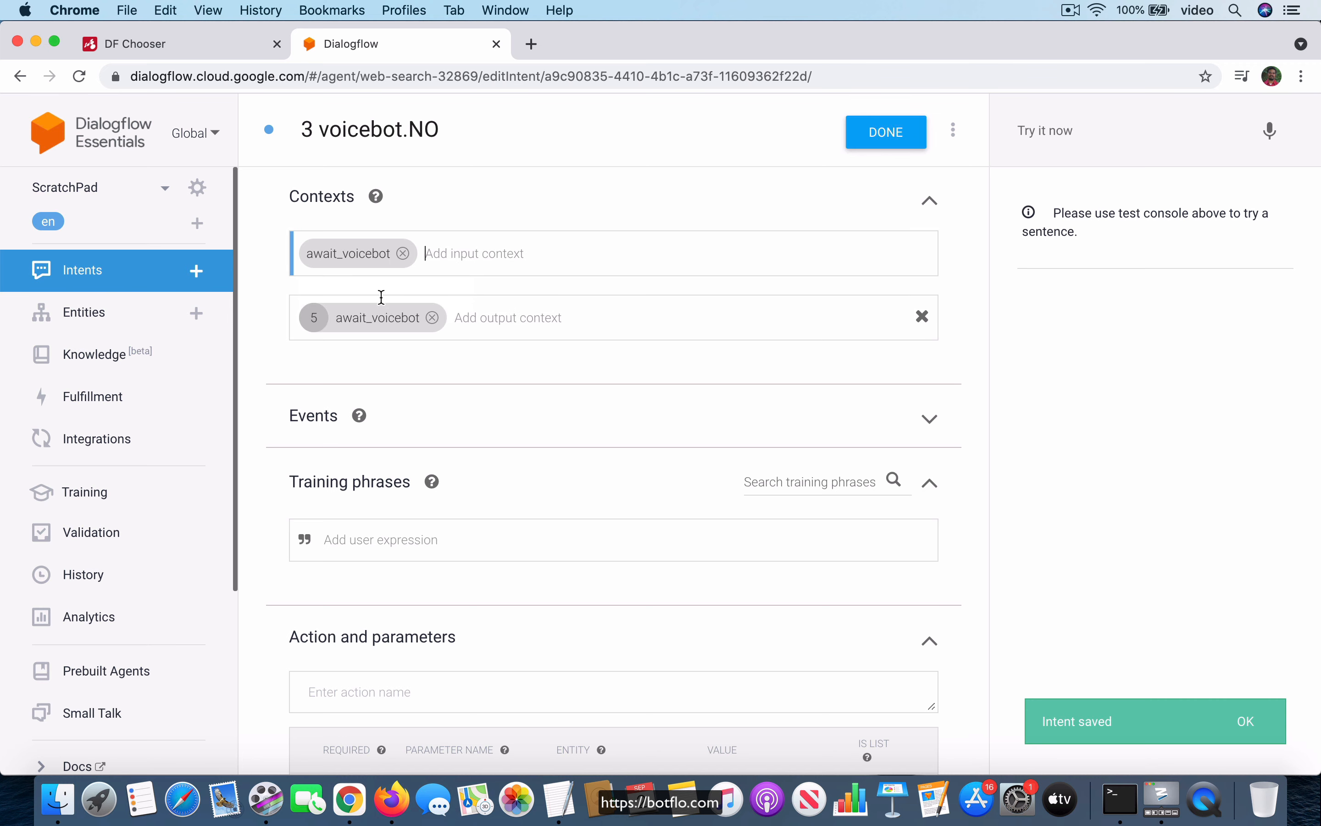
click(433, 318)
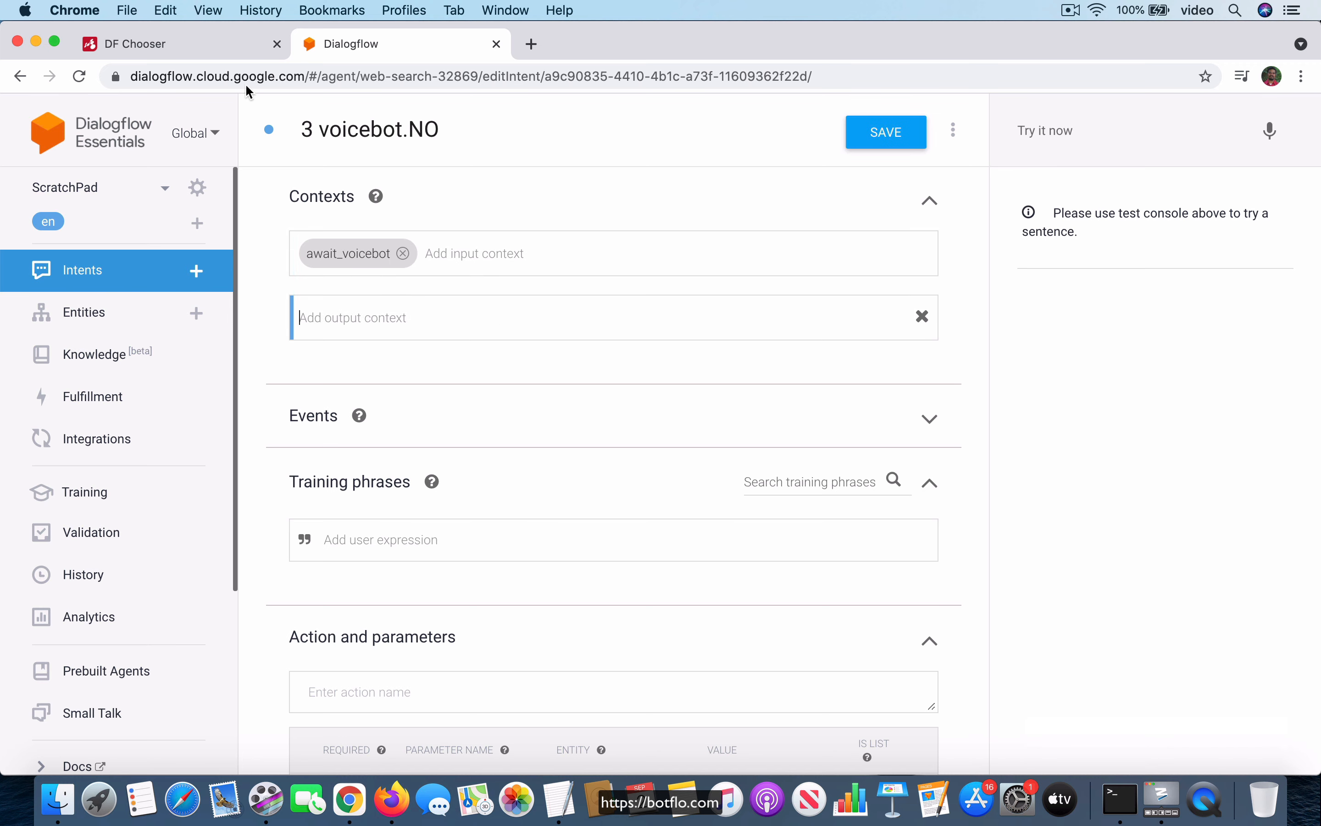
- Check the context below topic 3 in the mind map and add await_purefaqbot as the output context of 3 voicebot.NO
click(195, 43)
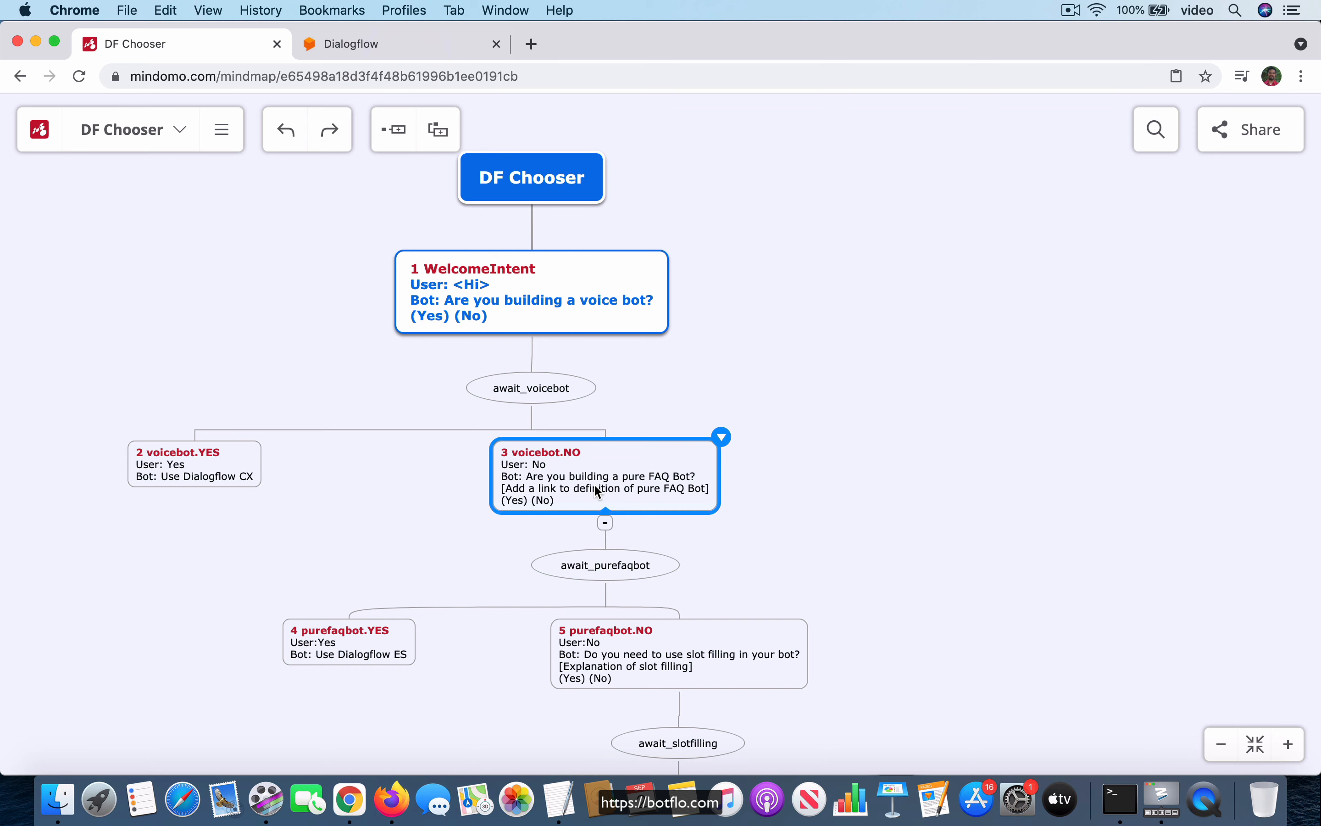
click(351, 43)
click(601, 317)
text(await_puref)
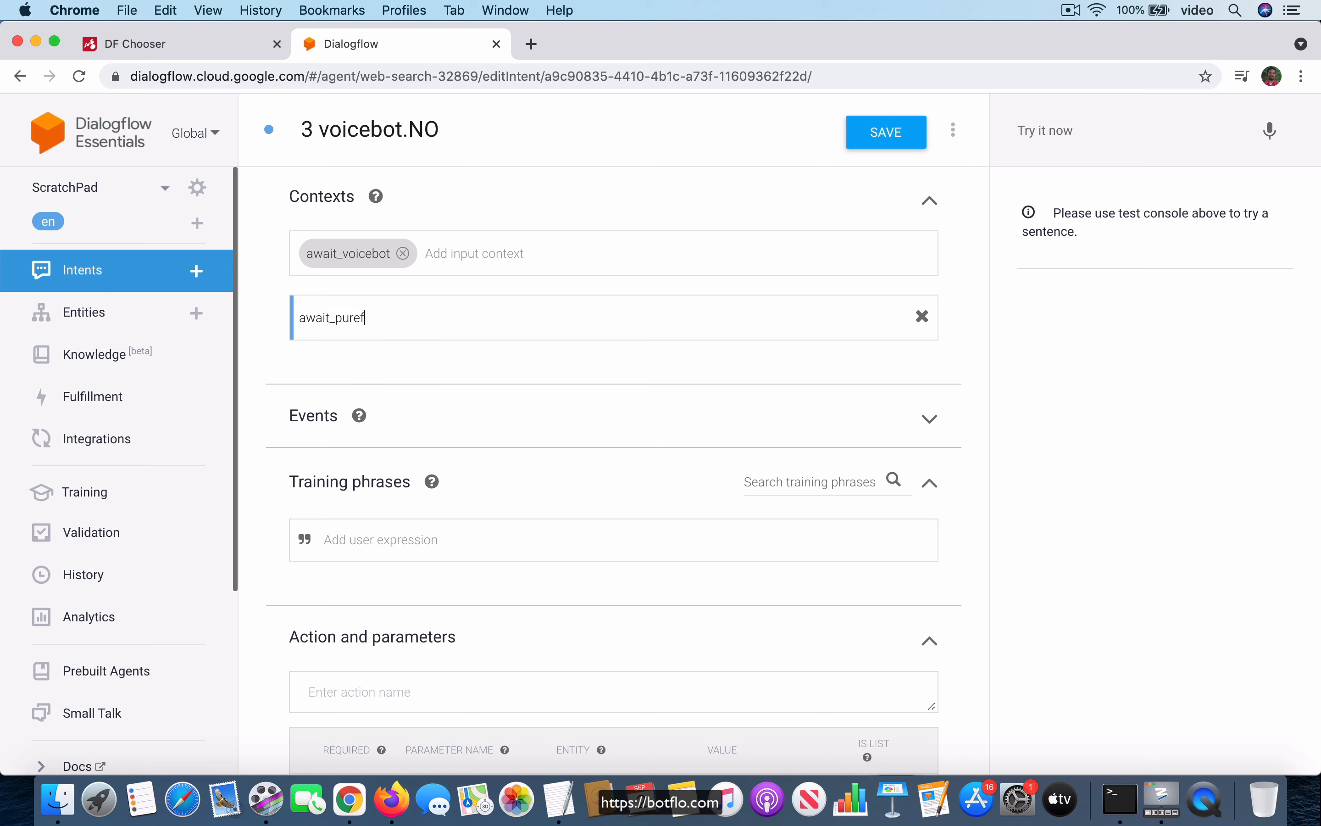
text(aqbot)
key(Return)
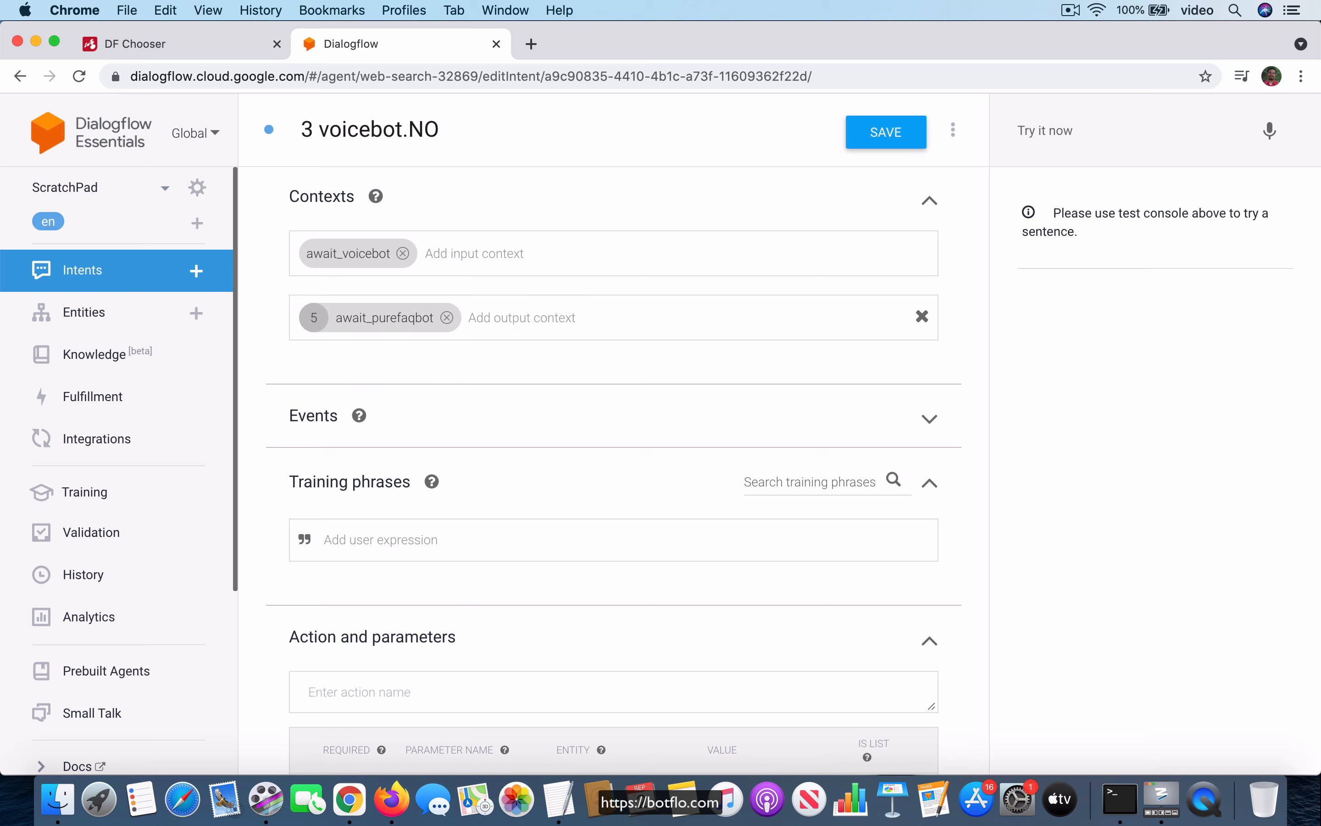
- Begin the text response of 3 voicebot.NO with "Are you building a pure"
scroll(614, 470, down, 10)
click(437, 540)
text(Are you bu)
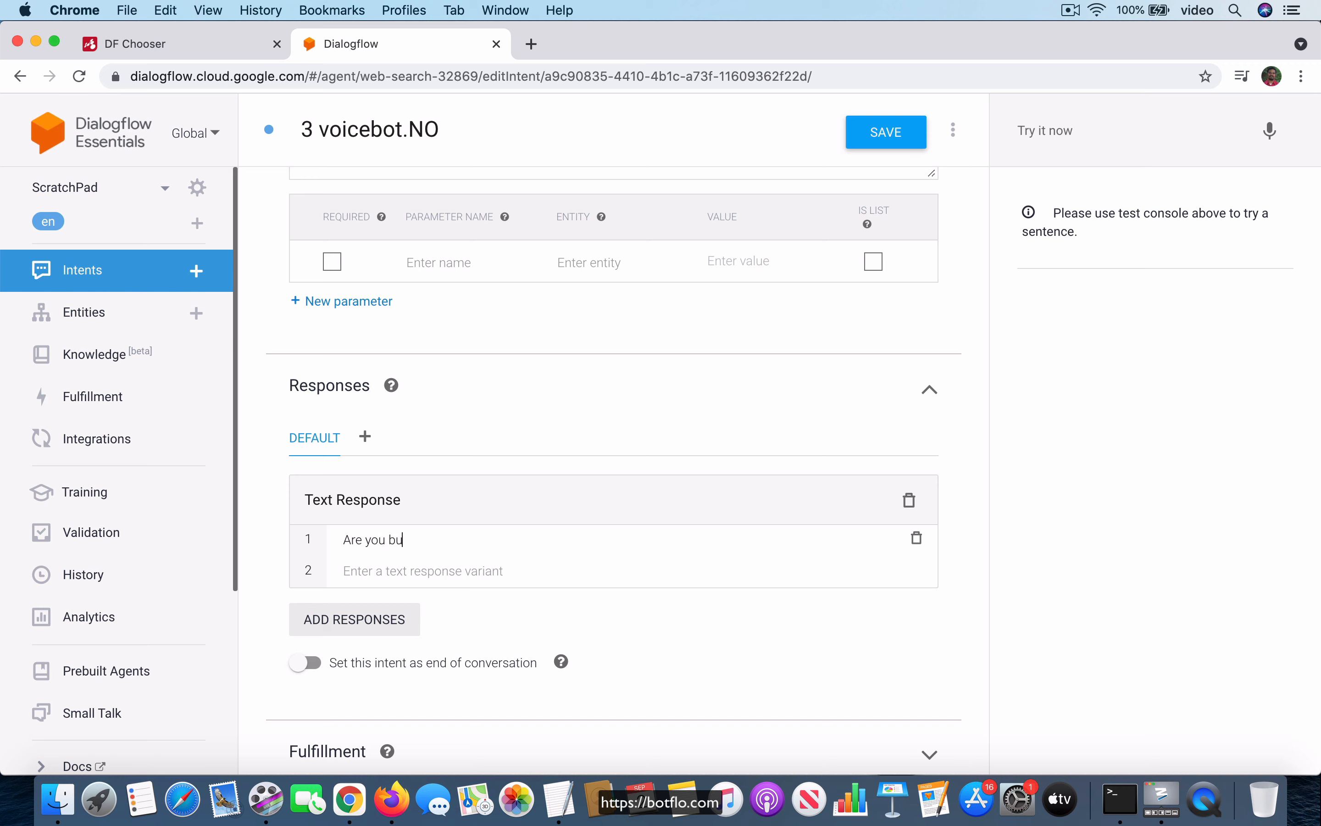
text(ildin g a pure)
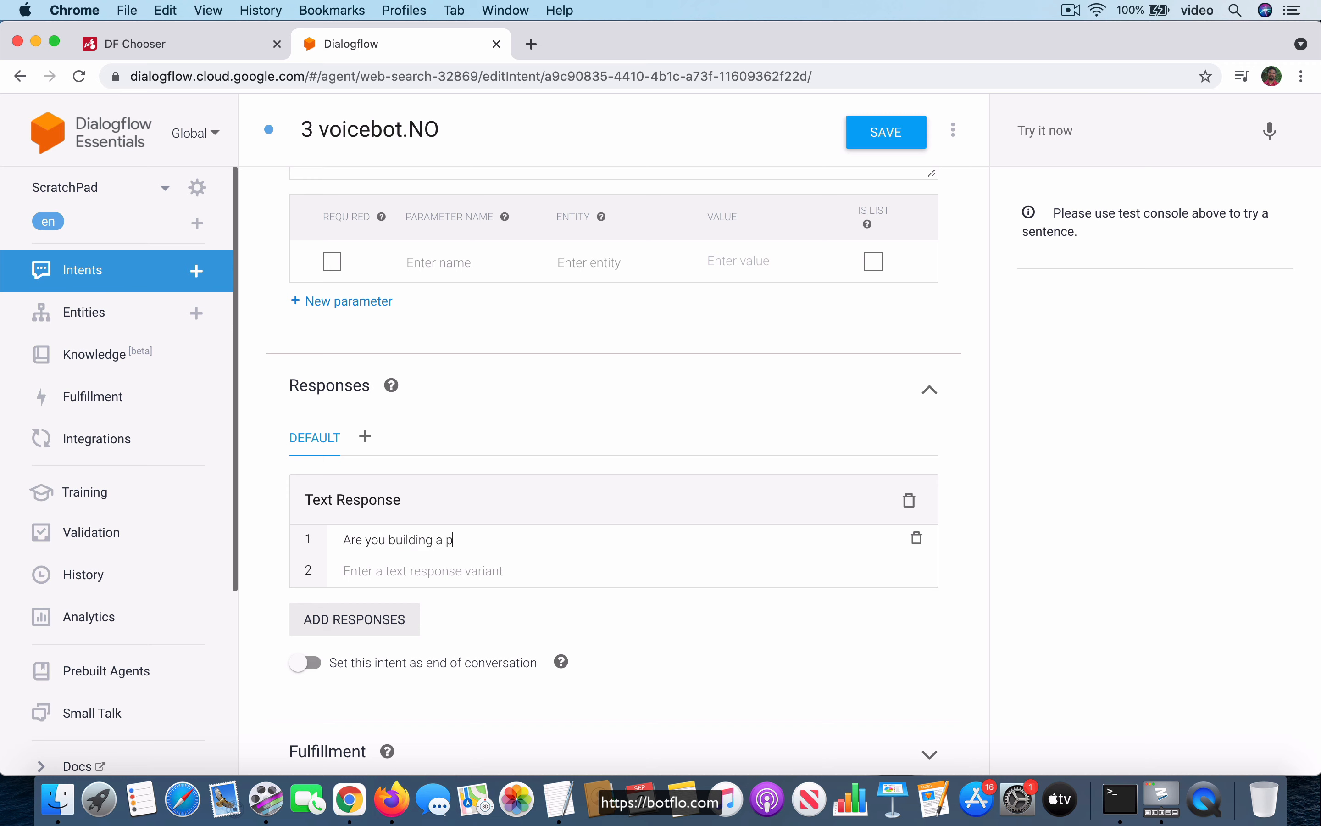